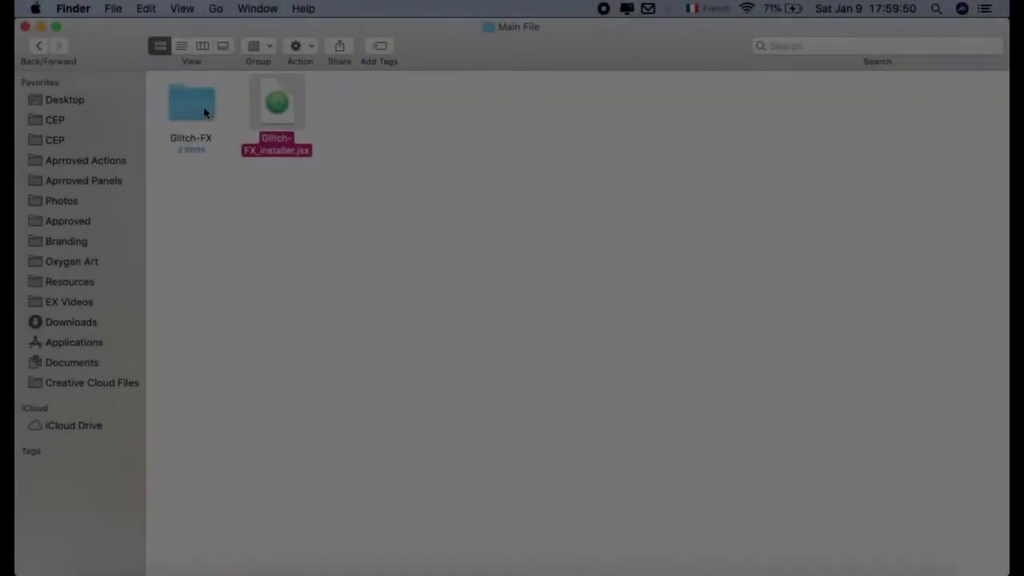
Bring Chrome to the front and go to the oxygenart.net website
{"action": "left_click", "coordinate": [205, 107]}
{"action": "left_click", "coordinate": [387, 141]}
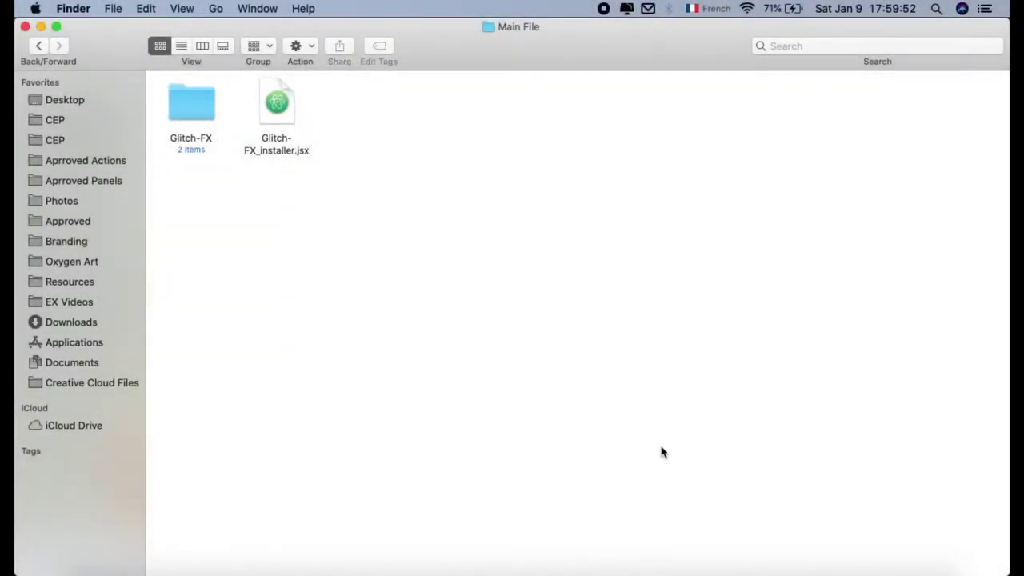
{"action": "left_click", "coordinate": [698, 560]}
{"action": "left_click", "coordinate": [228, 65]}
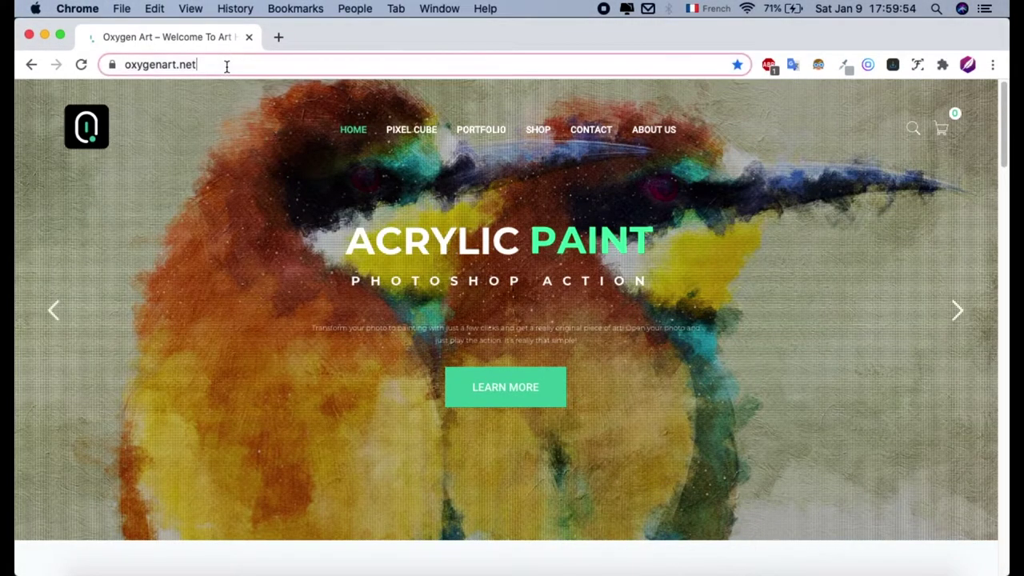
{"action": "key", "text": "Right"}
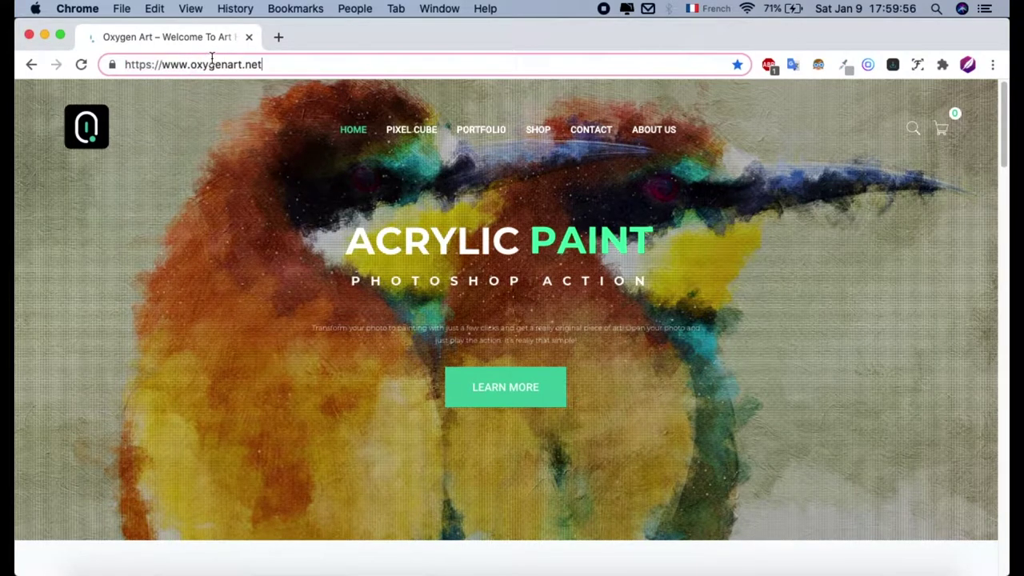
Open the PIXEL CUBE page and start the Pixel Cube v1.0.0 download
{"action": "left_click", "coordinate": [263, 174]}
{"action": "scroll", "coordinate": [473, 316], "scroll_direction": "down", "scroll_amount": 5}
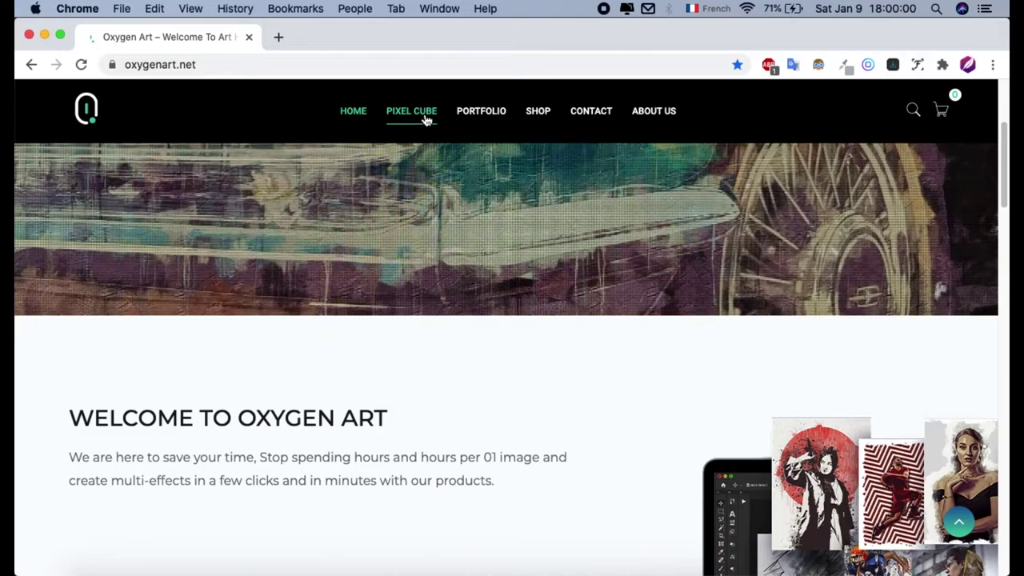
{"action": "left_click", "coordinate": [423, 119]}
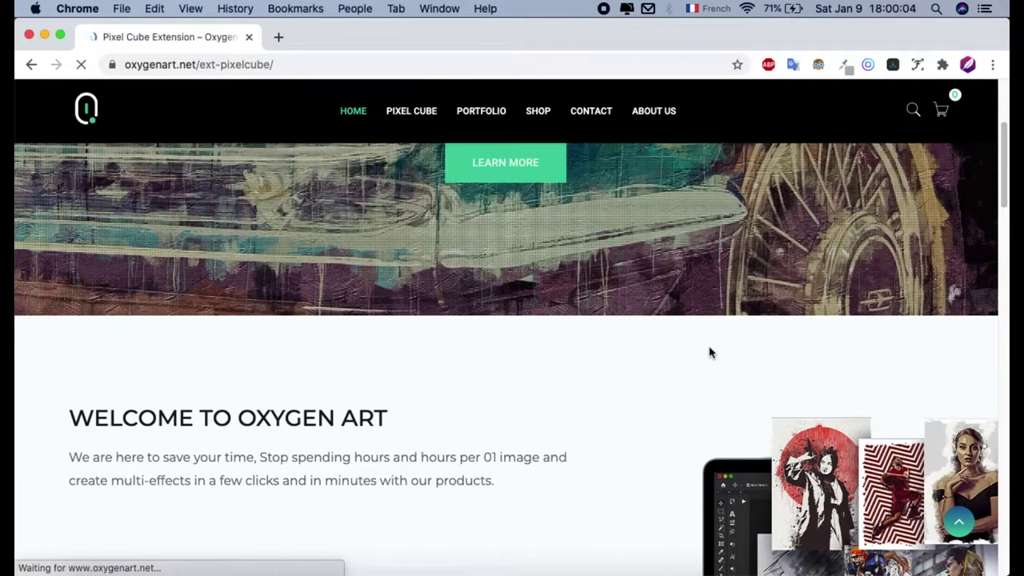
{"action": "scroll", "coordinate": [709, 352], "scroll_direction": "down", "scroll_amount": 3}
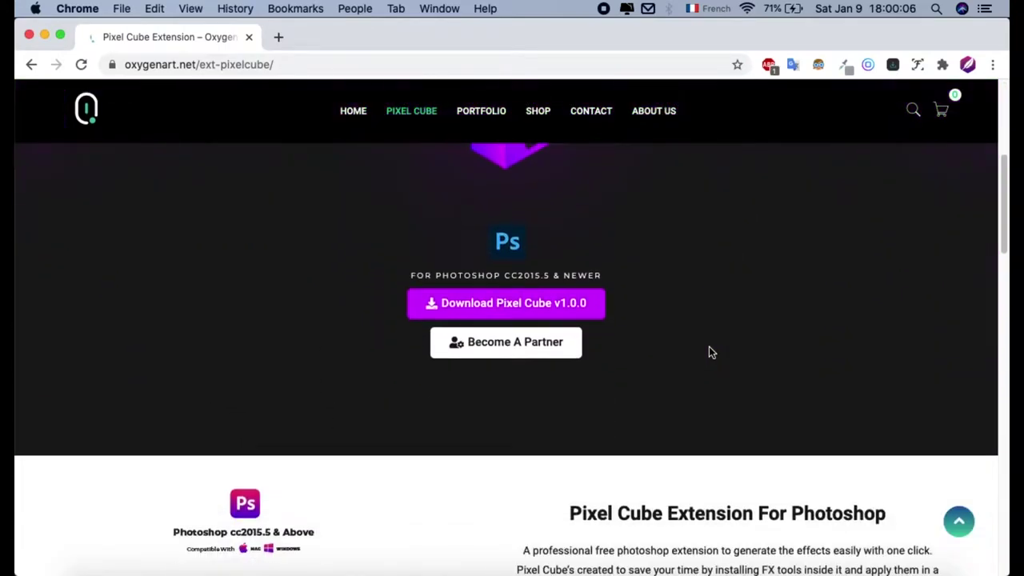
{"action": "left_click", "coordinate": [512, 308]}
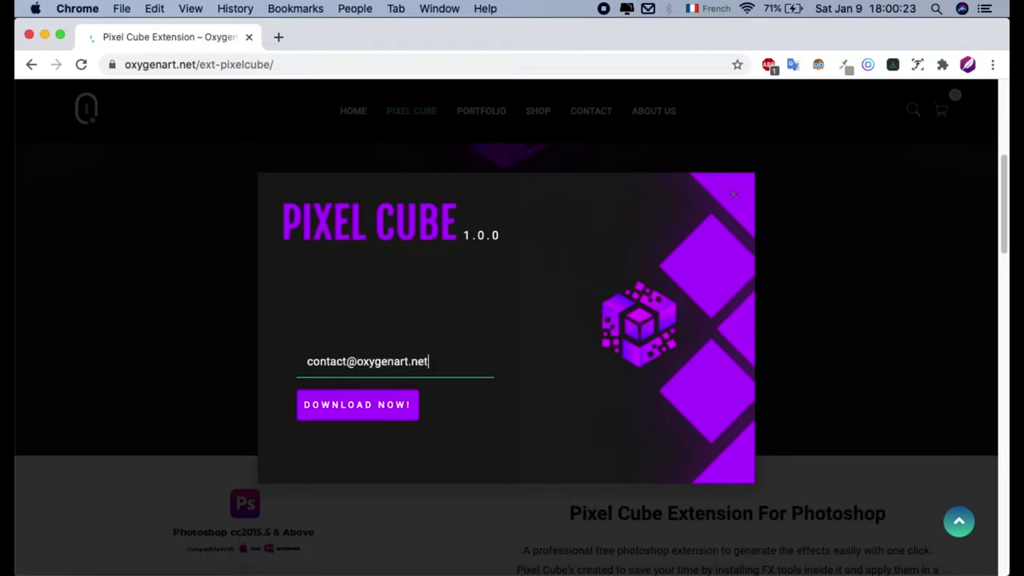
Enter an e-mail address in the download popup and submit it with DOWNLOAD NOW!
{"action": "left_click", "coordinate": [366, 409]}
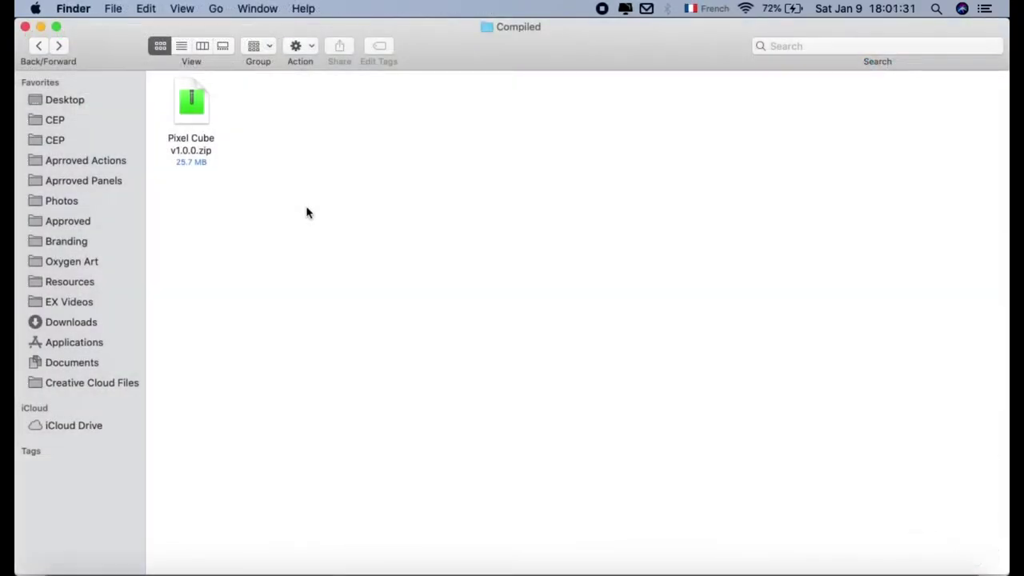
Extract the Pixel Cube zip and open the Pixel Cube v1.0.0 folder
{"action": "left_click", "coordinate": [199, 147]}
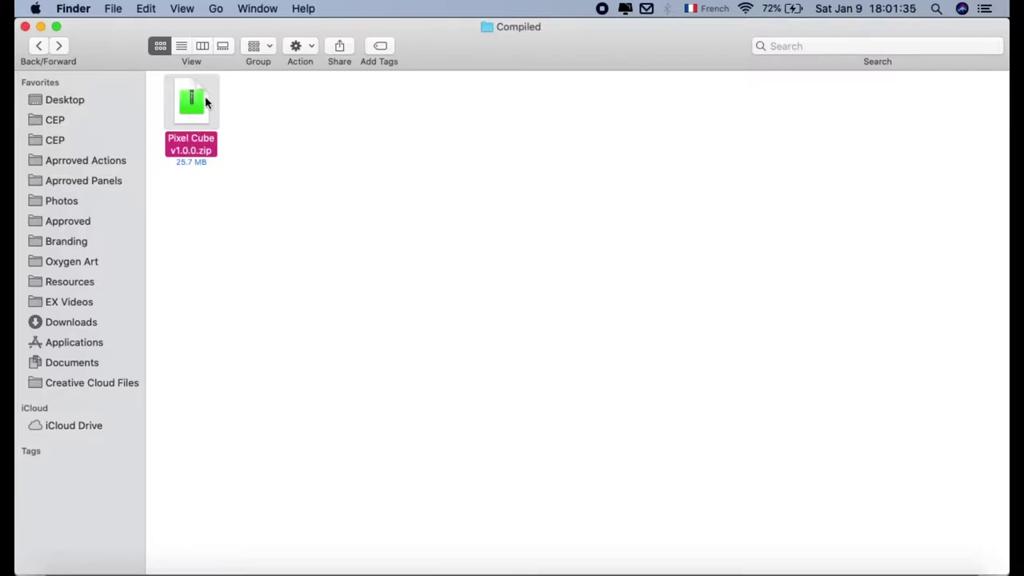
{"action": "right_click", "coordinate": [205, 96]}
{"action": "left_click", "coordinate": [233, 102]}
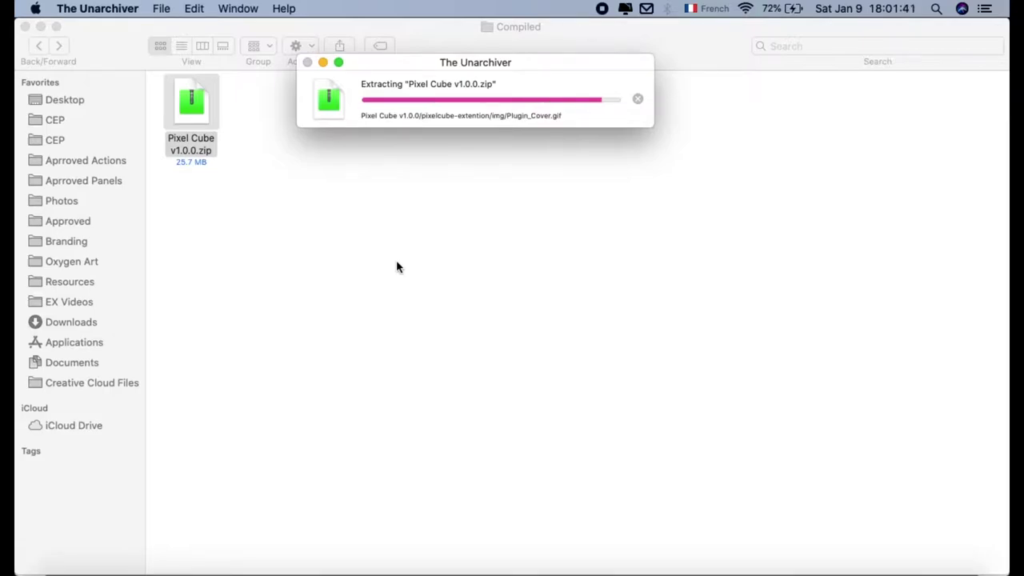
{"action": "left_click", "coordinate": [280, 104]}
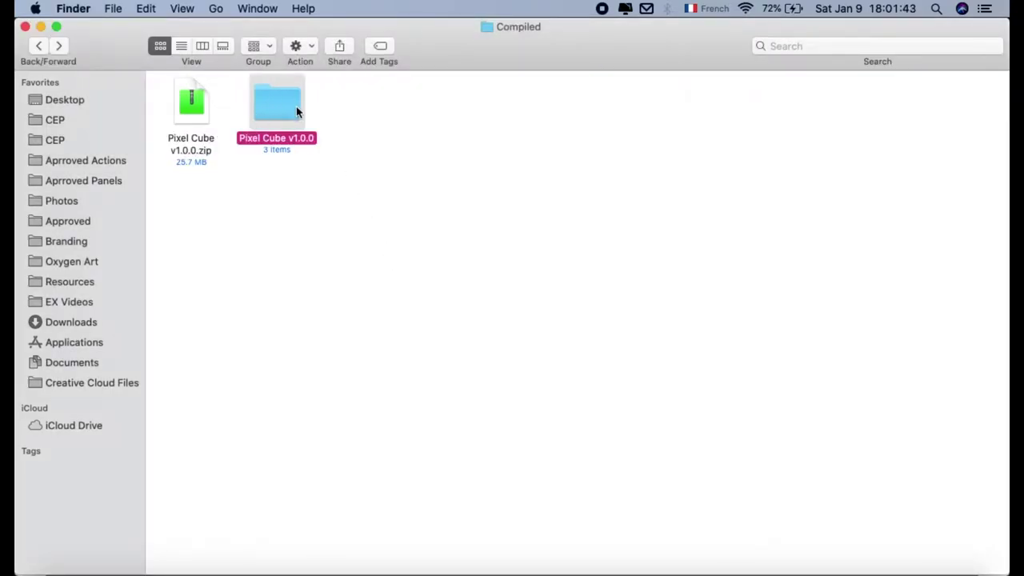
{"action": "double_click", "coordinate": [290, 104]}
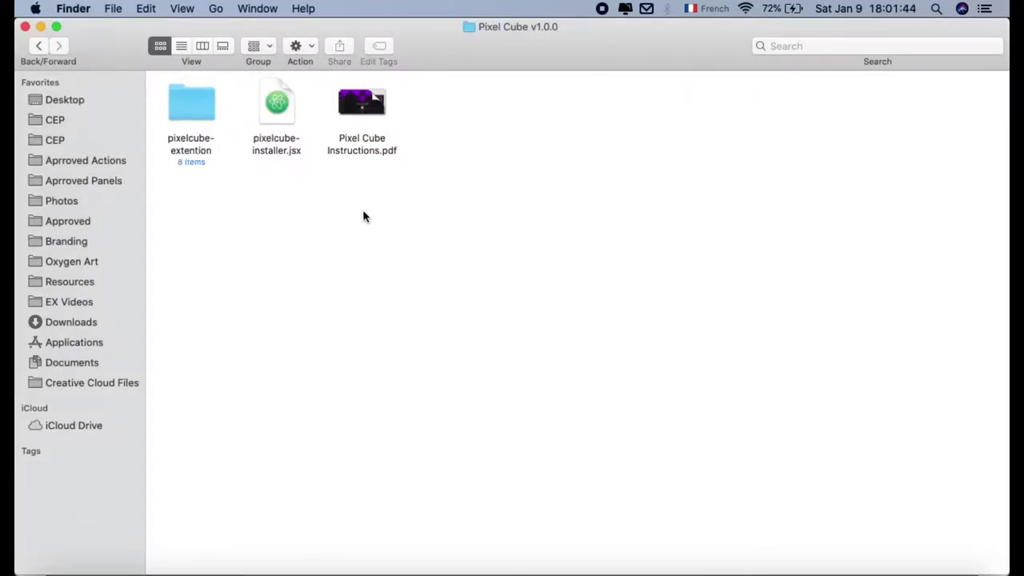
Quick Look the Pixel Cube Instructions PDF, then select pixelcube-installer.jsx
{"action": "key", "text": "space"}
{"action": "left_click", "coordinate": [349, 104]}
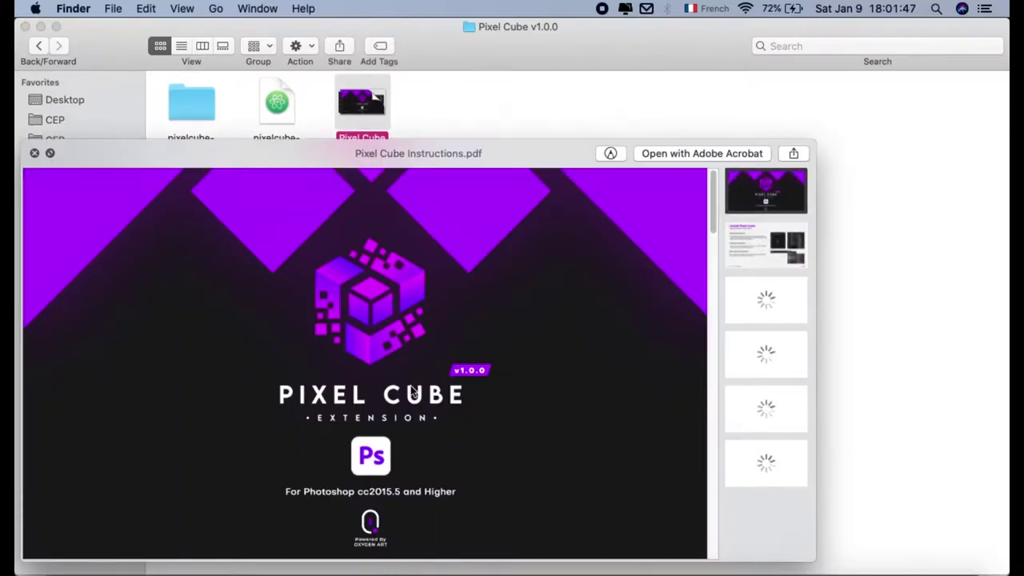
{"action": "scroll", "coordinate": [414, 393], "scroll_direction": "down", "scroll_amount": 10}
{"action": "scroll", "coordinate": [412, 389], "scroll_direction": "down", "scroll_amount": 3}
{"action": "key", "text": "space"}
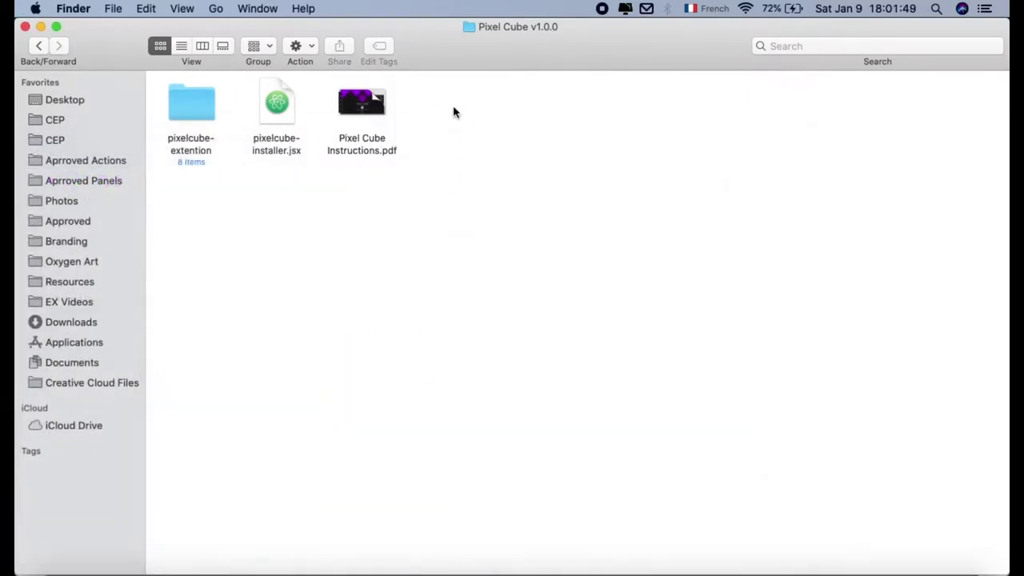
{"action": "left_click", "coordinate": [279, 102]}
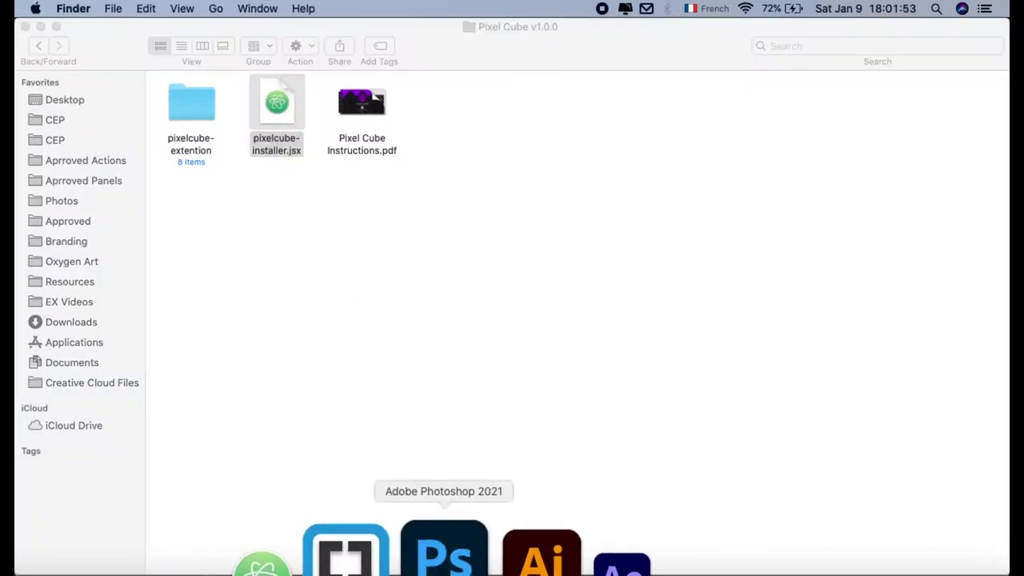
Run pixelcube-installer.jsx via File > Scripts > Browse in Photoshop and dismiss the success message
{"action": "left_click", "coordinate": [446, 555]}
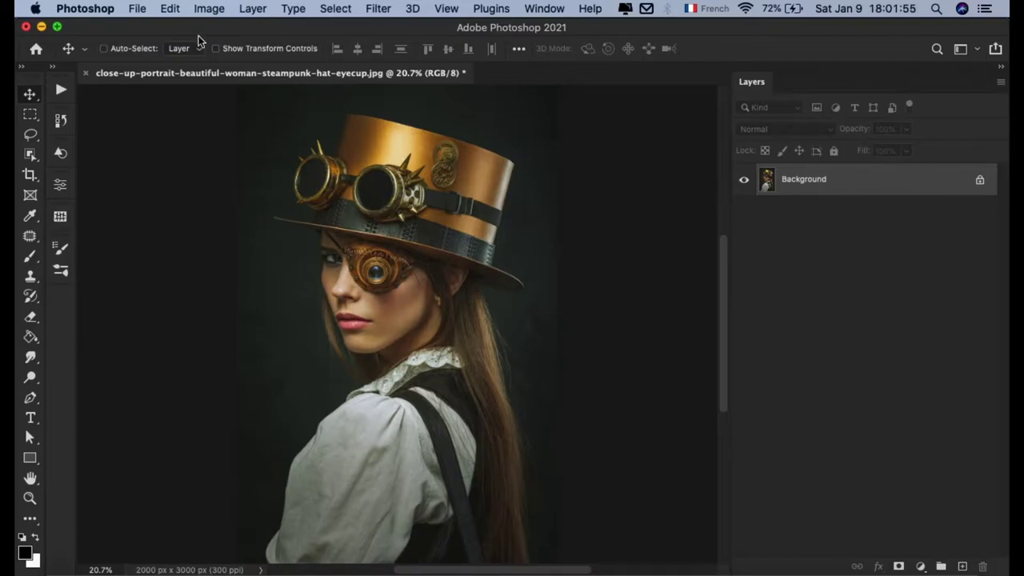
{"action": "left_click", "coordinate": [139, 8]}
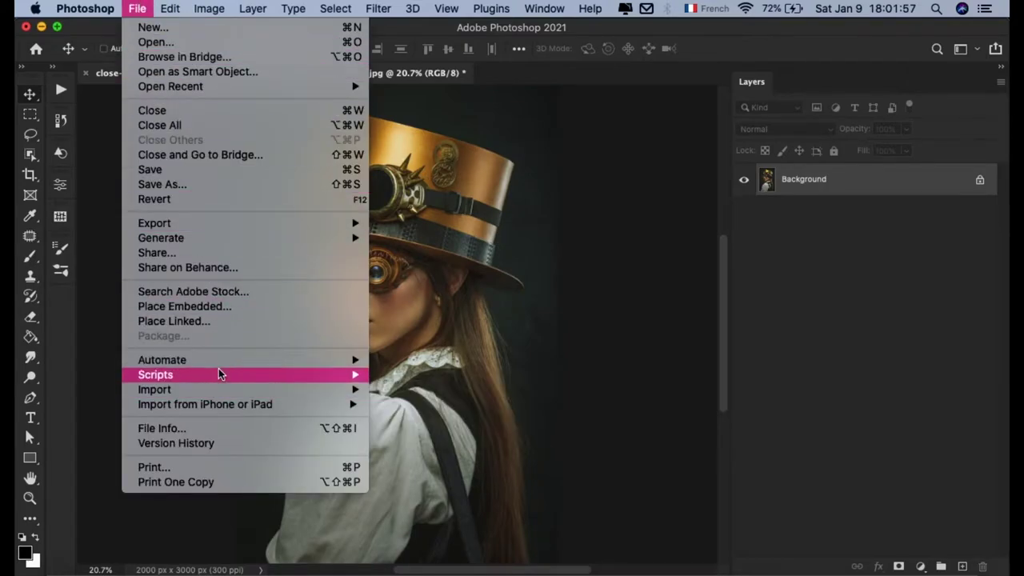
{"action": "mouse_move", "coordinate": [155, 375]}
{"action": "left_click", "coordinate": [406, 539]}
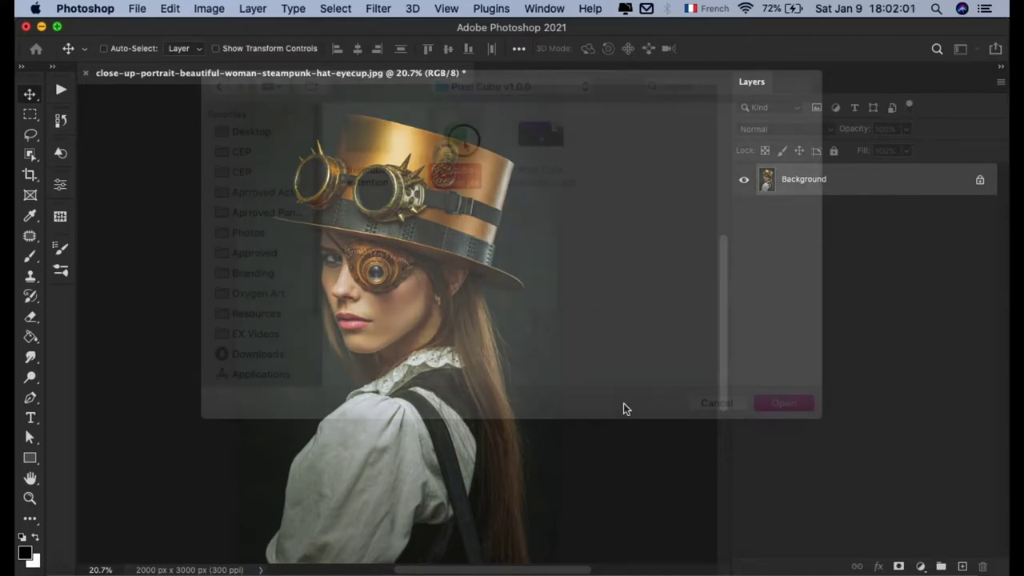
{"action": "left_click", "coordinate": [452, 175]}
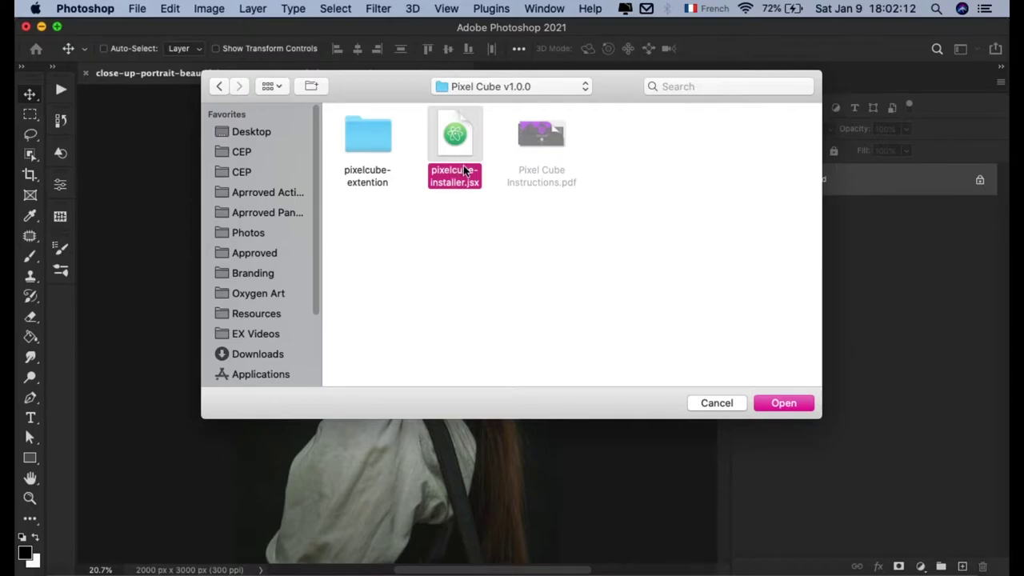
{"action": "left_click", "coordinate": [773, 402]}
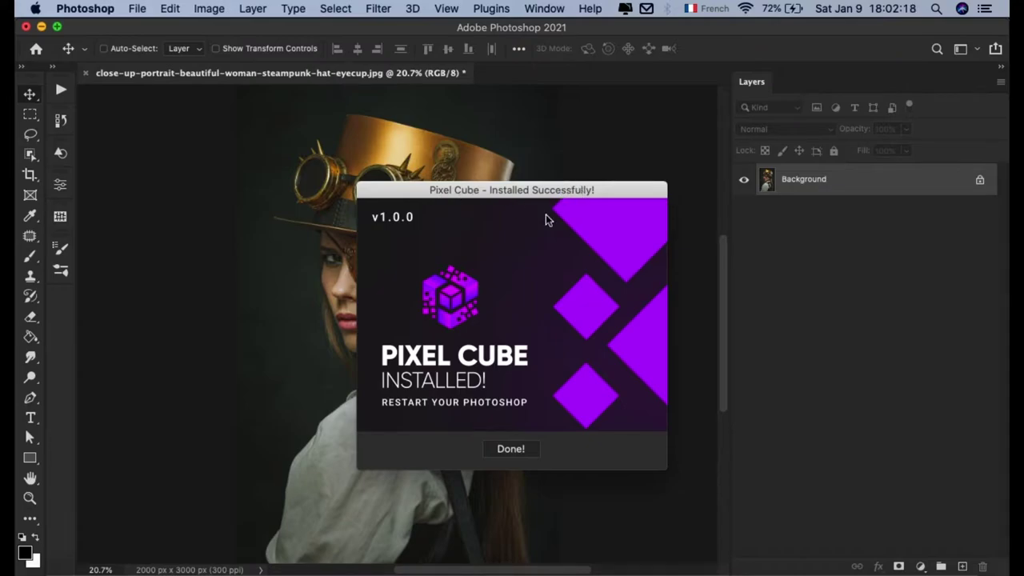
{"action": "left_click", "coordinate": [508, 451]}
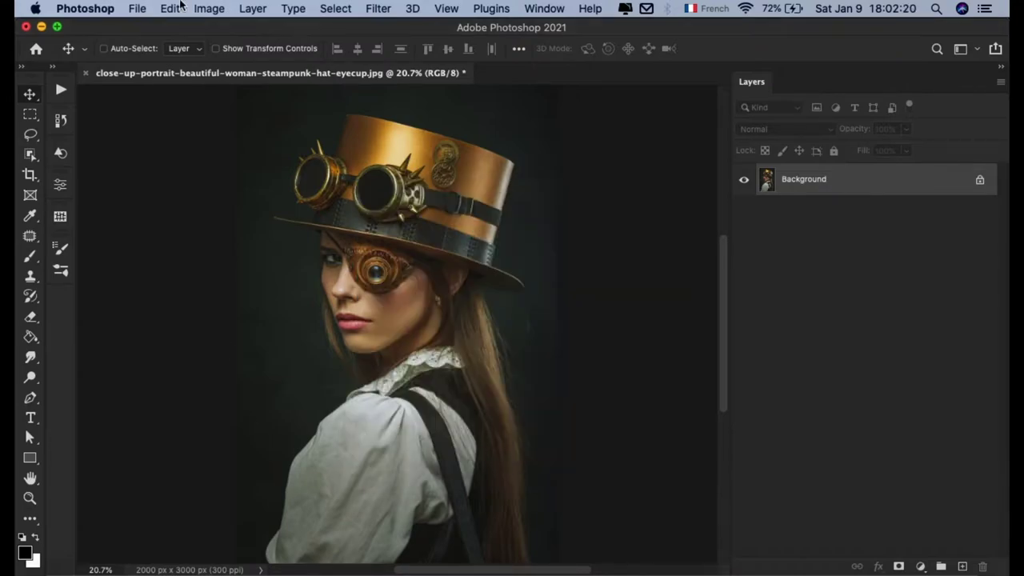
Quit Photoshop without saving, relaunch it, and open Window > Extensions (legacy) > Pixel Cube
{"action": "left_click", "coordinate": [85, 8]}
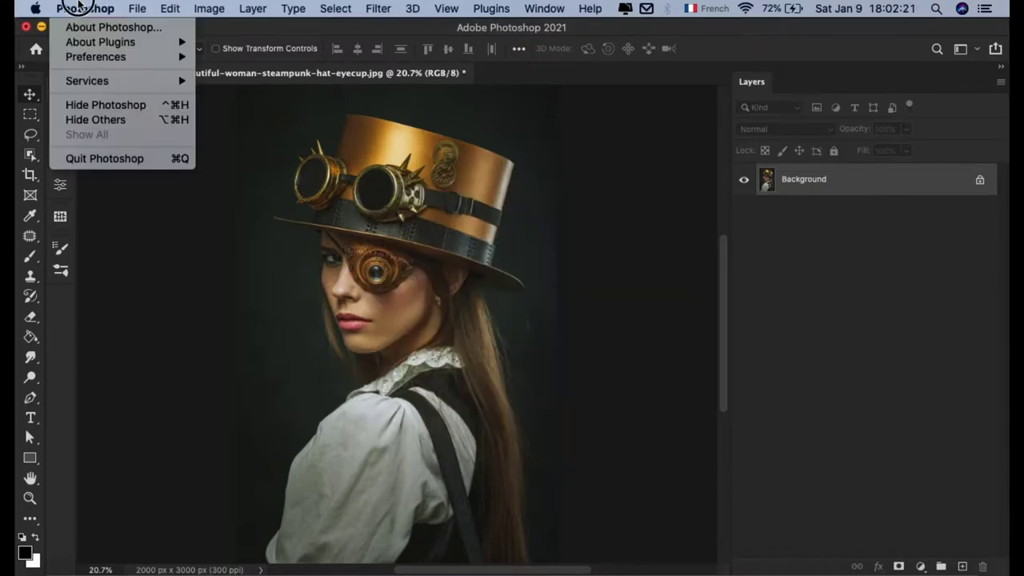
{"action": "left_click", "coordinate": [140, 158]}
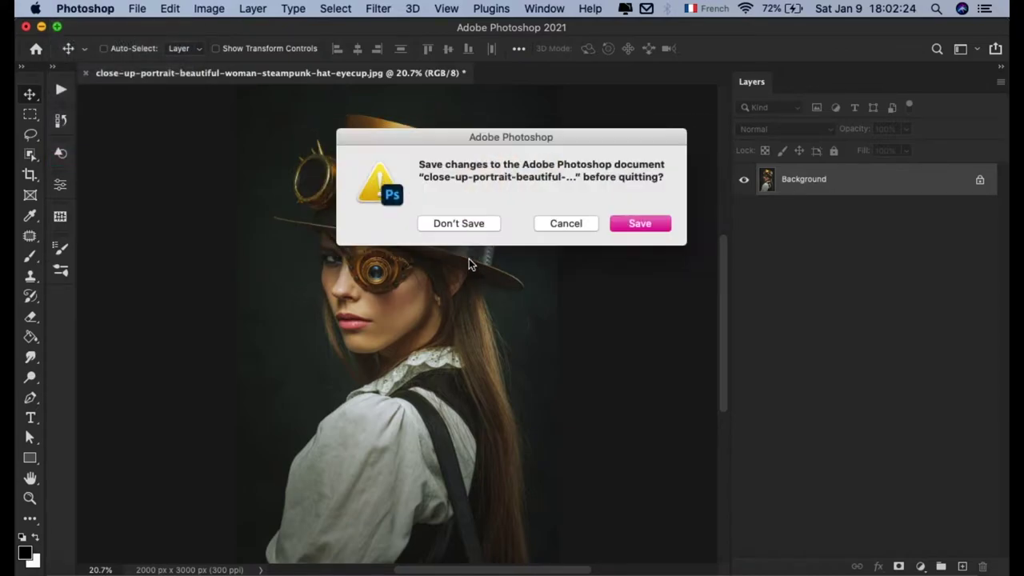
{"action": "left_click", "coordinate": [490, 233]}
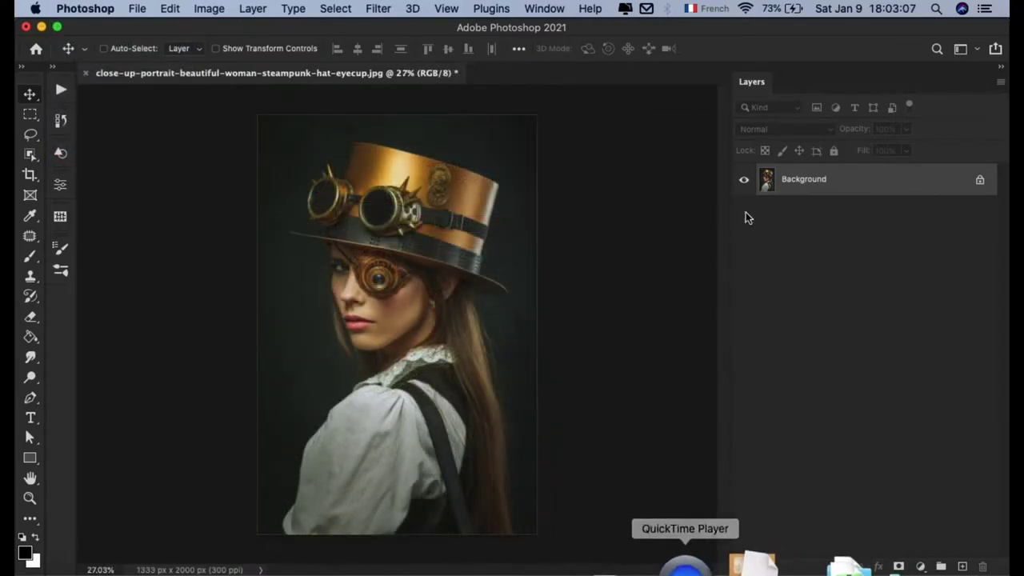
{"action": "left_click", "coordinate": [544, 8]}
{"action": "mouse_move", "coordinate": [583, 81]}
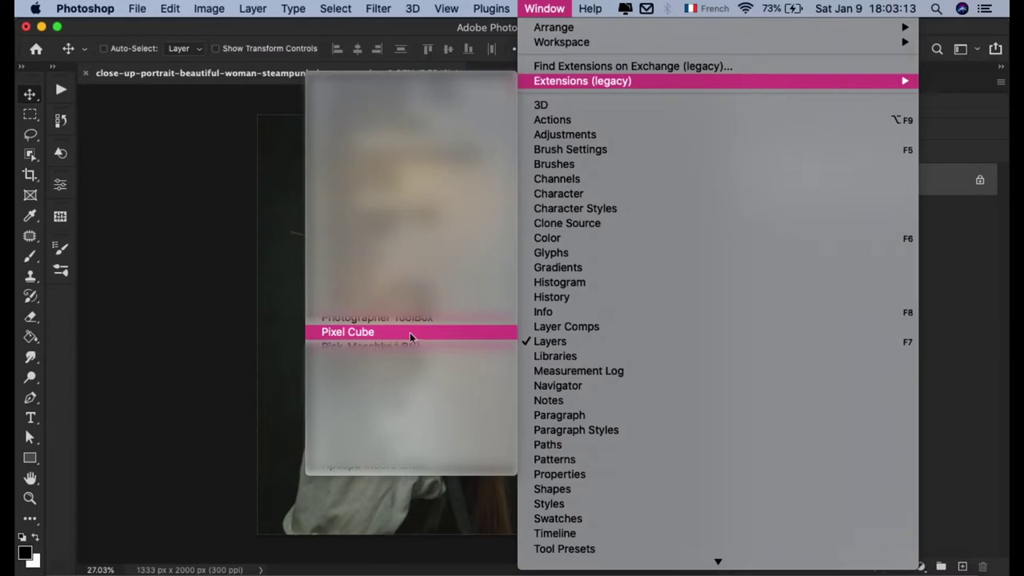
{"action": "left_click", "coordinate": [425, 334]}
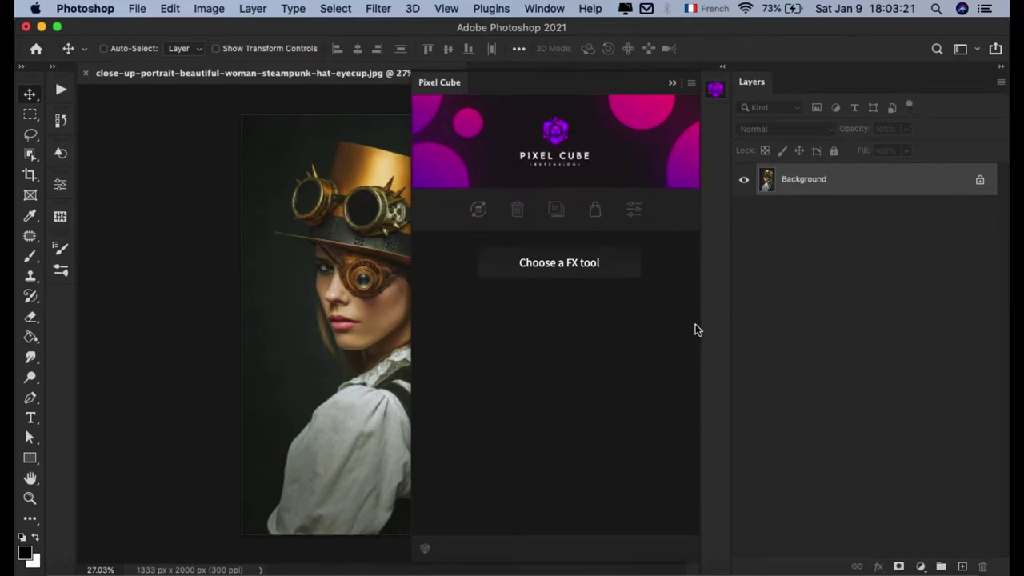
Scroll through the free FX tools on the Pixel Cube web page
{"action": "left_click", "coordinate": [645, 555]}
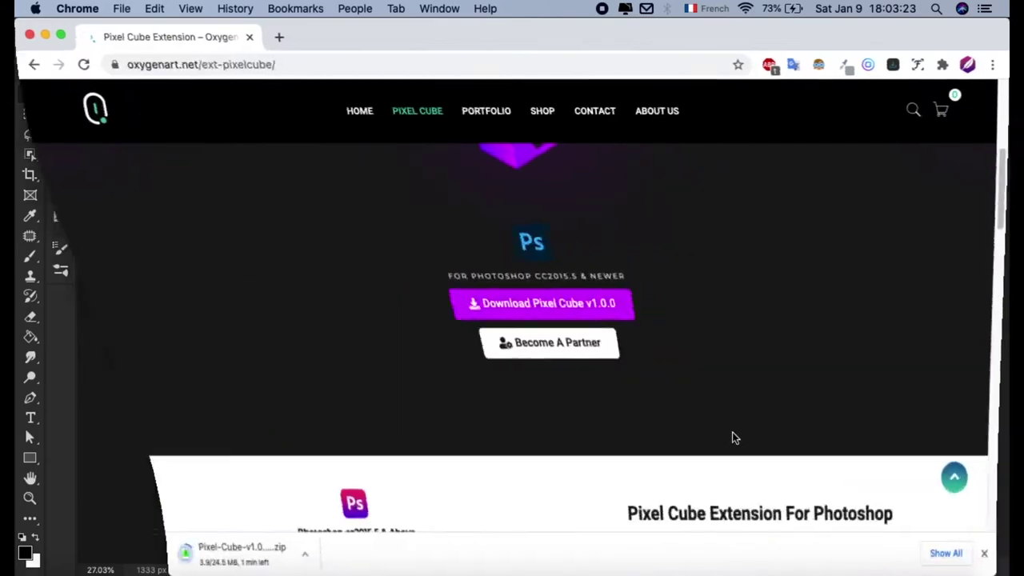
{"action": "scroll", "coordinate": [736, 433], "scroll_direction": "down", "scroll_amount": 10}
{"action": "scroll", "coordinate": [720, 320], "scroll_direction": "down", "scroll_amount": 5}
{"action": "scroll", "coordinate": [560, 304], "scroll_direction": "down", "scroll_amount": 1}
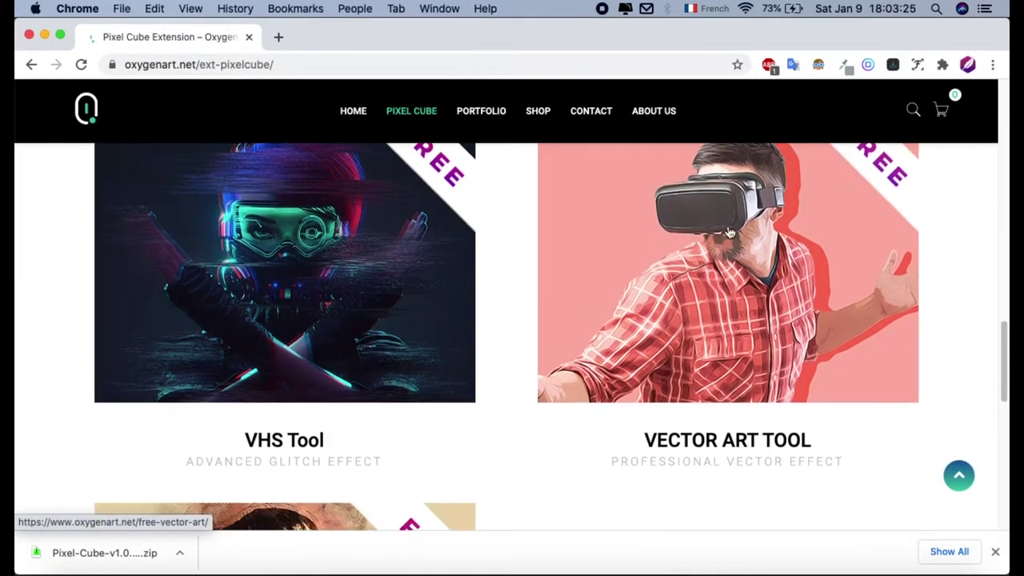
{"action": "scroll", "coordinate": [368, 281], "scroll_direction": "down", "scroll_amount": 3}
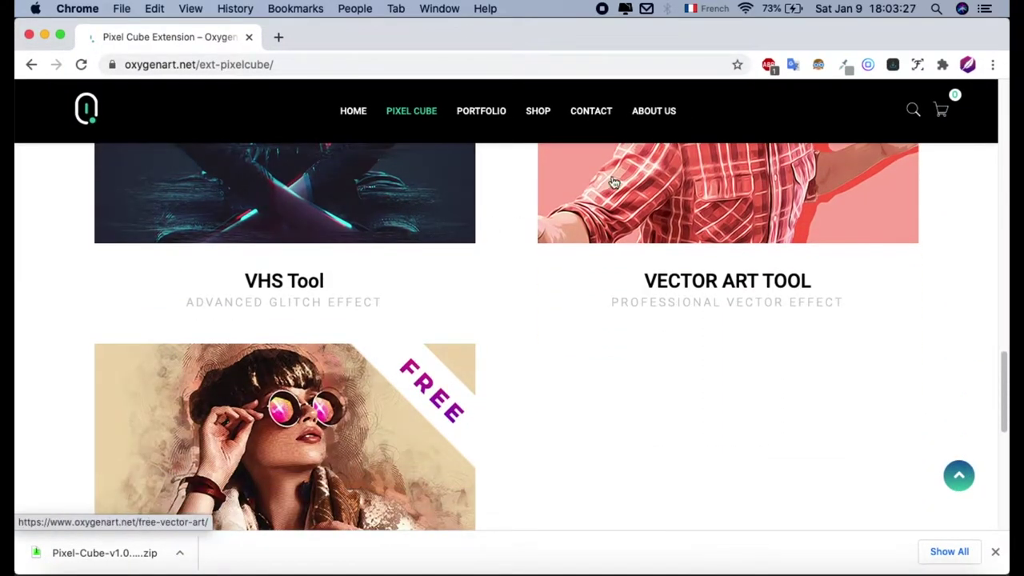
{"action": "scroll", "coordinate": [665, 400], "scroll_direction": "down", "scroll_amount": 3}
{"action": "scroll", "coordinate": [665, 401], "scroll_direction": "down", "scroll_amount": 1}
{"action": "scroll", "coordinate": [629, 373], "scroll_direction": "up", "scroll_amount": 5}
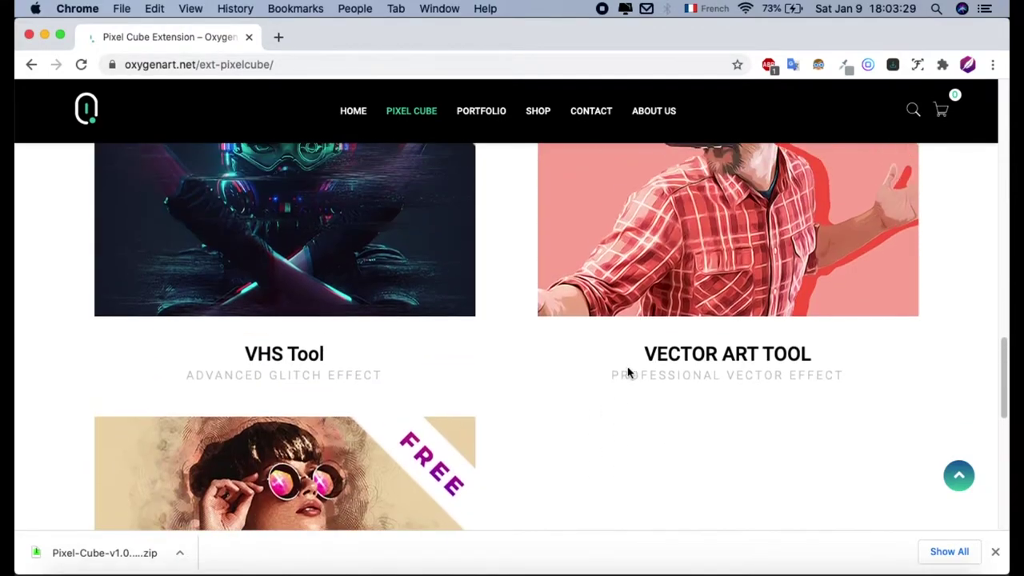
{"action": "scroll", "coordinate": [623, 232], "scroll_direction": "up", "scroll_amount": 1}
{"action": "scroll", "coordinate": [622, 232], "scroll_direction": "up", "scroll_amount": 10}
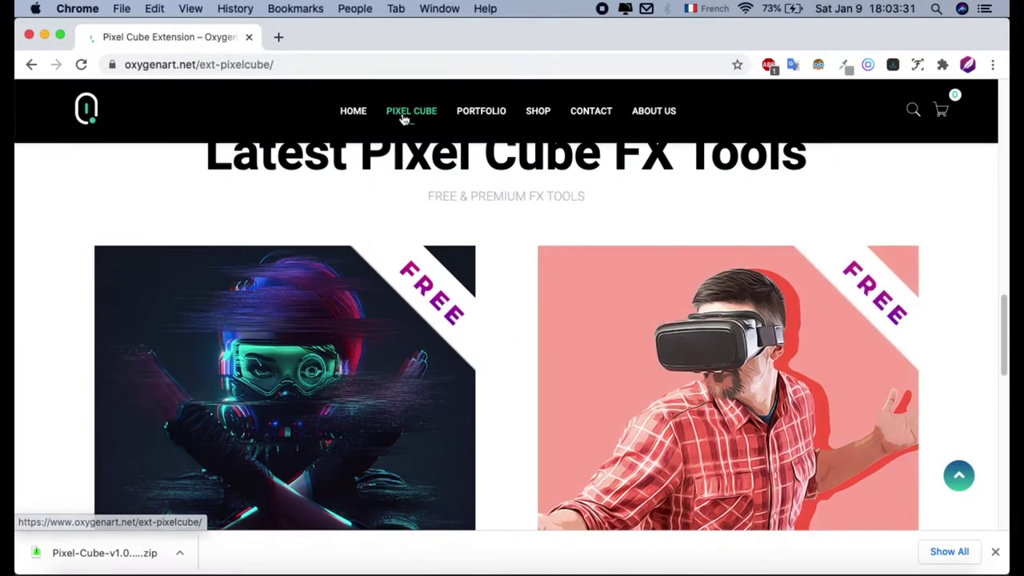
Select Glitch-FX_installer.jsx in Finder's Main File folder, then return to Photoshop
{"action": "left_click", "coordinate": [459, 556]}
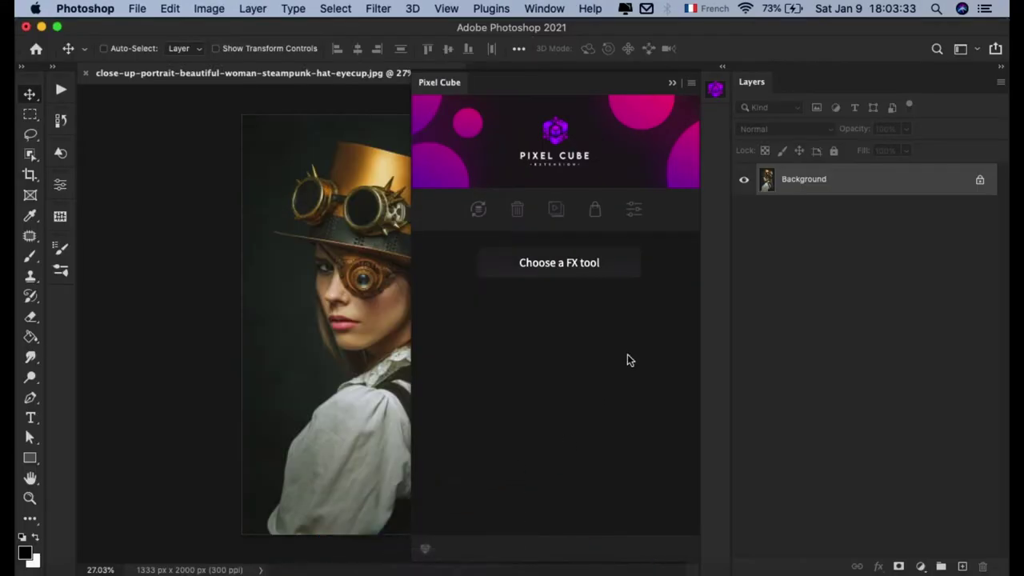
{"action": "key", "text": "ctrl+Up"}
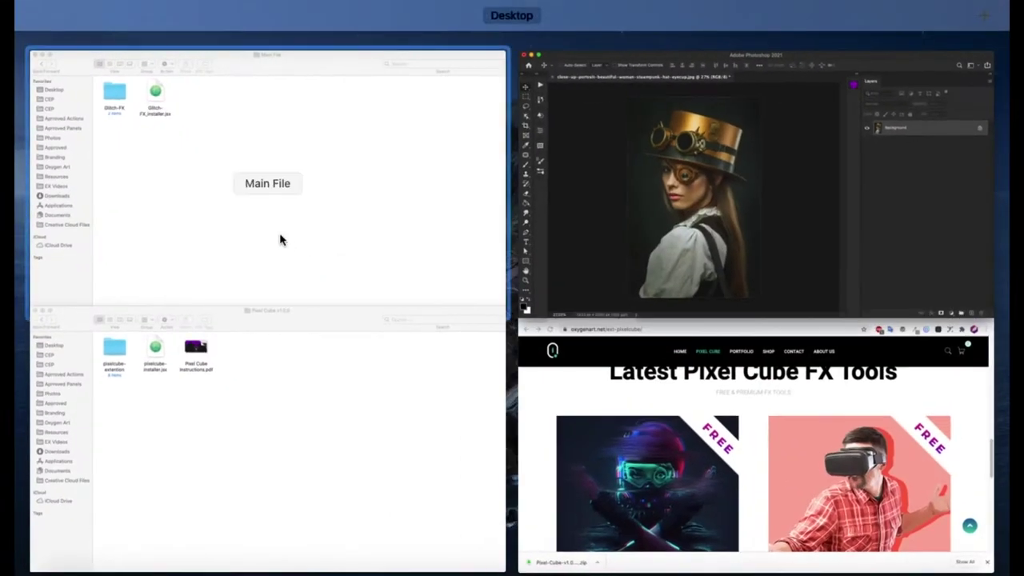
{"action": "left_click", "coordinate": [281, 238]}
{"action": "left_click", "coordinate": [262, 110]}
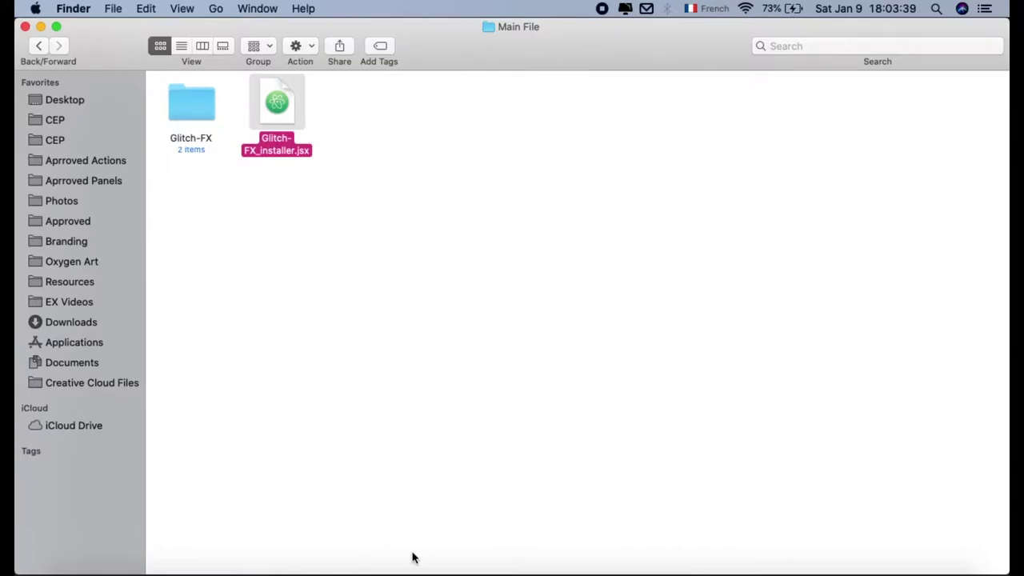
{"action": "left_click", "coordinate": [458, 554]}
Run Glitch-FX_installer.jsx via File > Scripts > Browse and dismiss the 'Installed successfully' message
{"action": "left_click", "coordinate": [138, 9]}
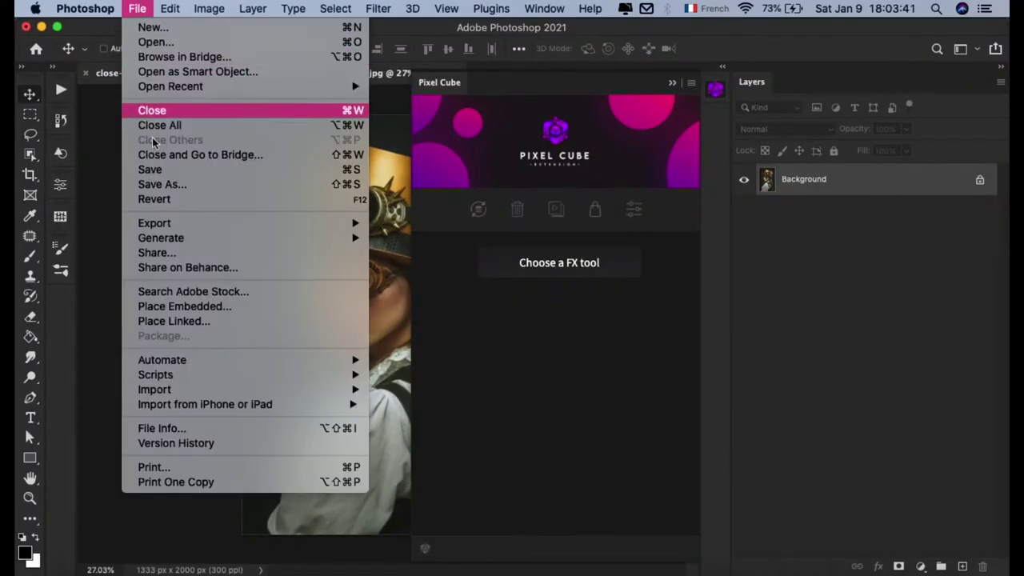
{"action": "mouse_move", "coordinate": [155, 374]}
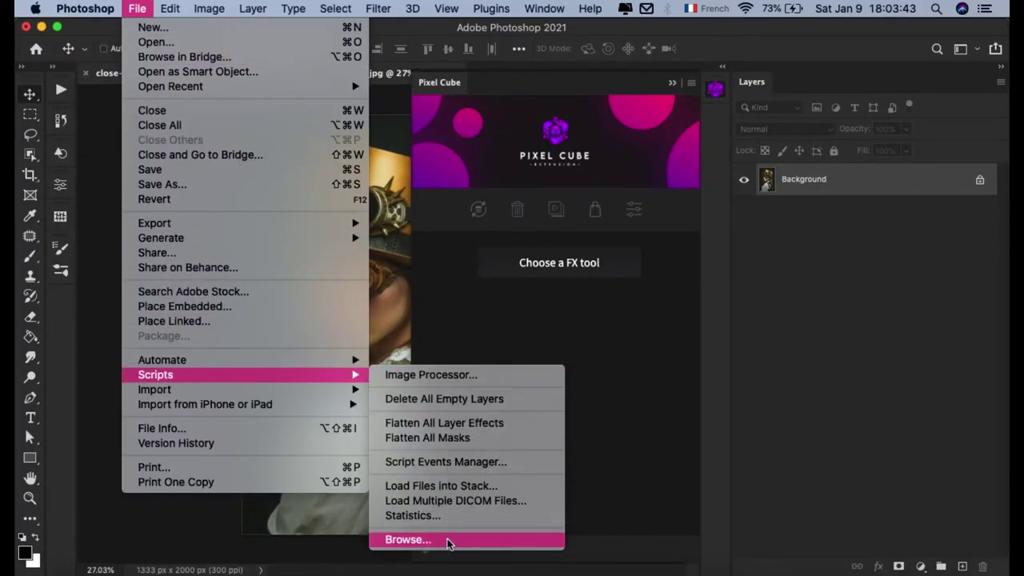
{"action": "left_click", "coordinate": [449, 541]}
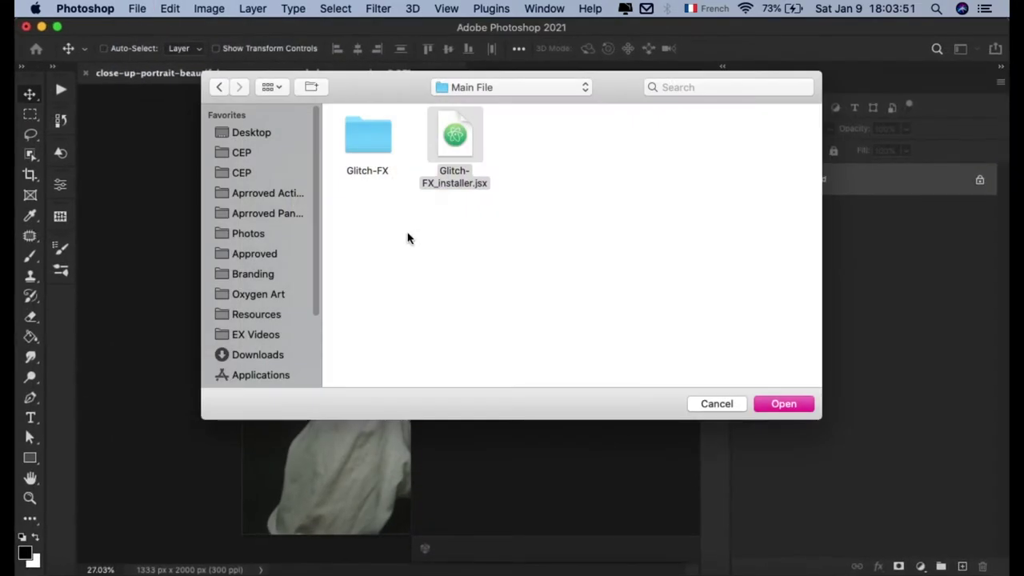
{"action": "left_click", "coordinate": [458, 141]}
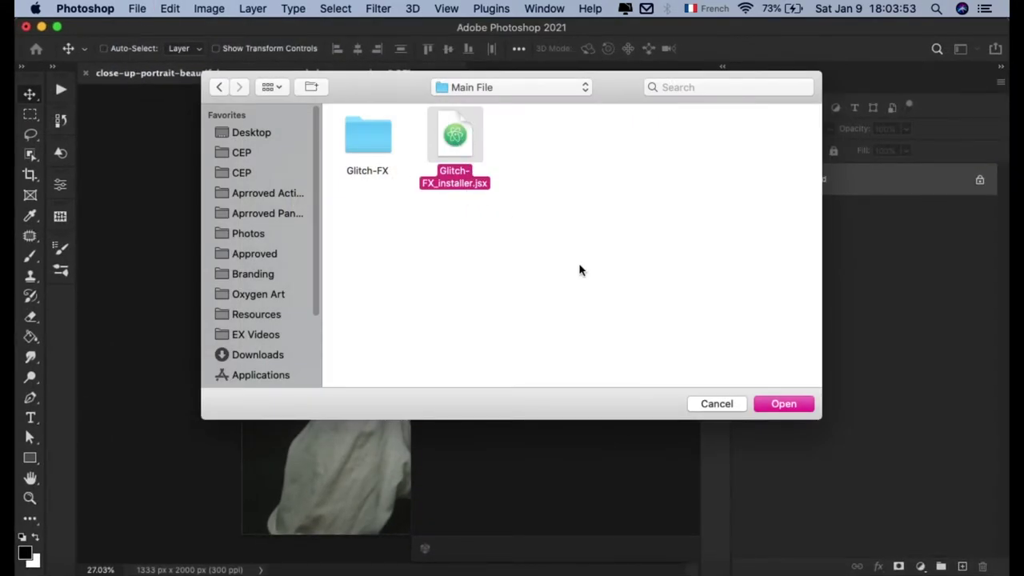
{"action": "left_click", "coordinate": [785, 403]}
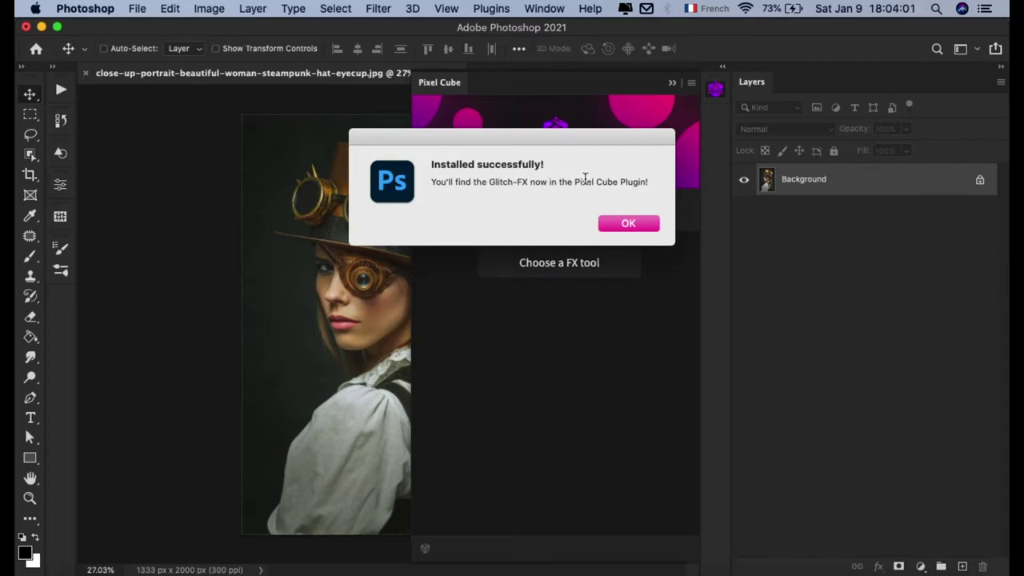
{"action": "left_click", "coordinate": [629, 224]}
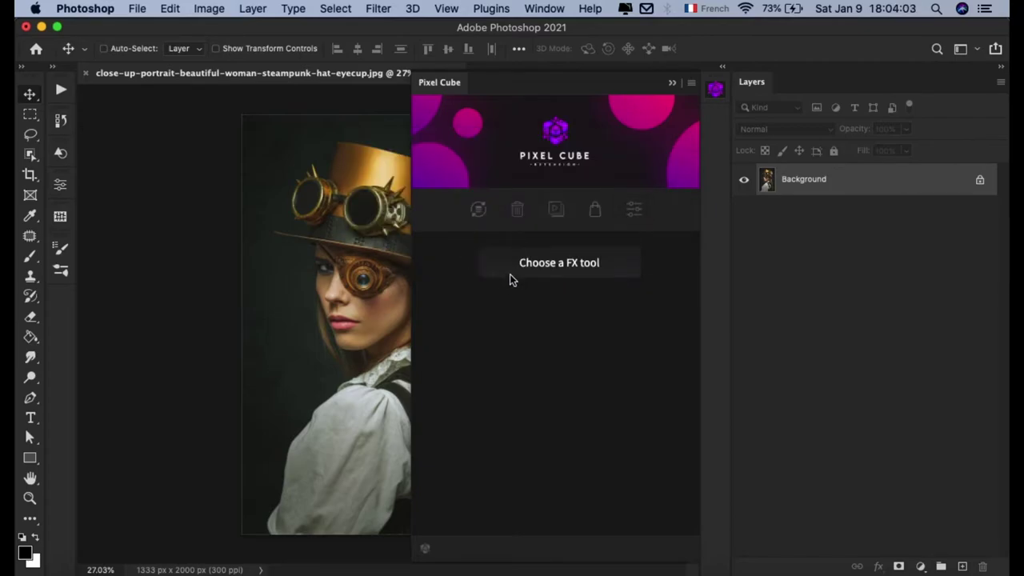
Open Glitch-FX in Pixel Cube, prepare the 2000 x 3000 px work area, and fit it on screen
{"action": "left_click", "coordinate": [478, 209]}
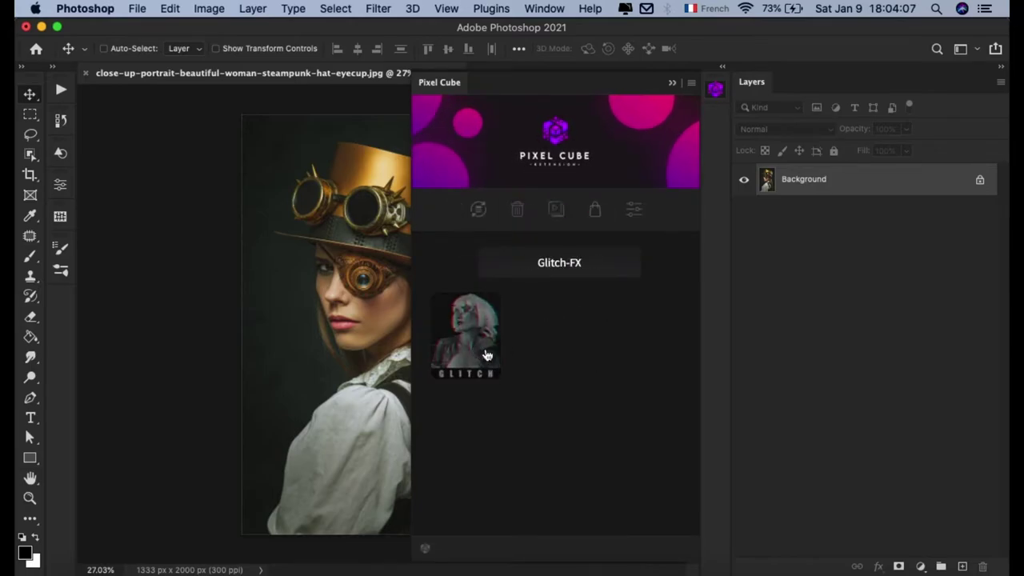
{"action": "left_click", "coordinate": [485, 343]}
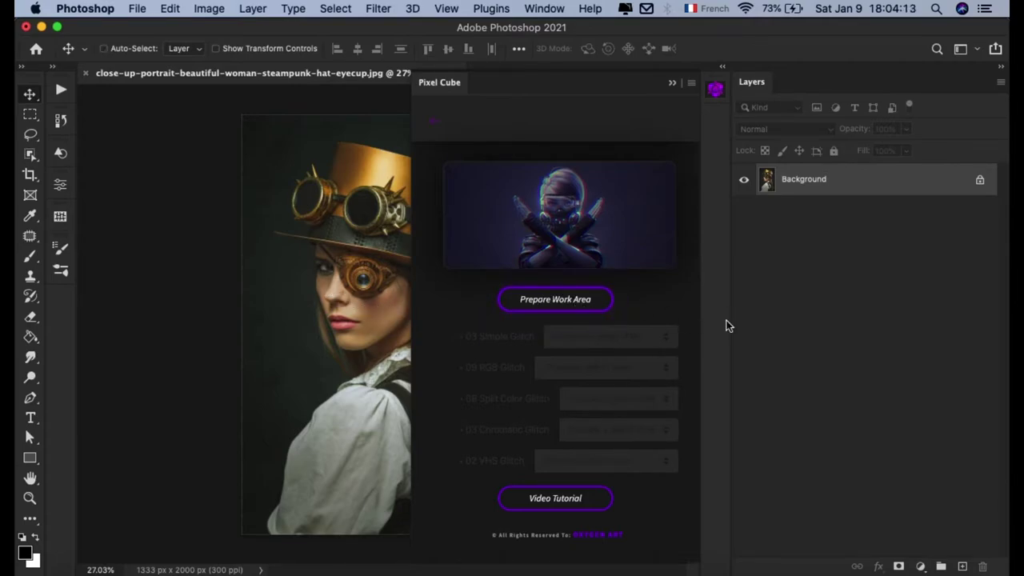
{"action": "left_click", "coordinate": [596, 310]}
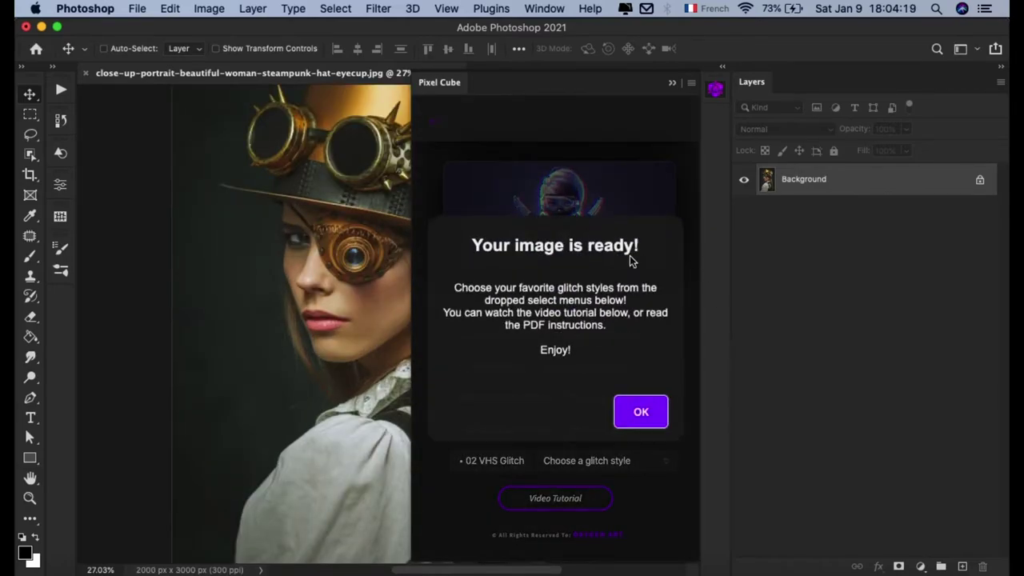
{"action": "left_click", "coordinate": [640, 413]}
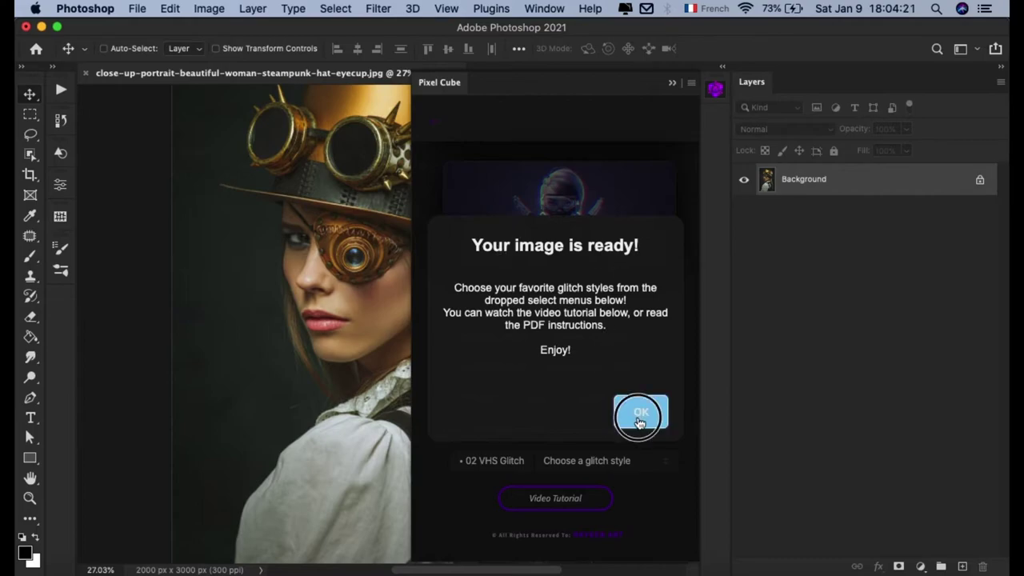
{"action": "key", "text": "super+0"}
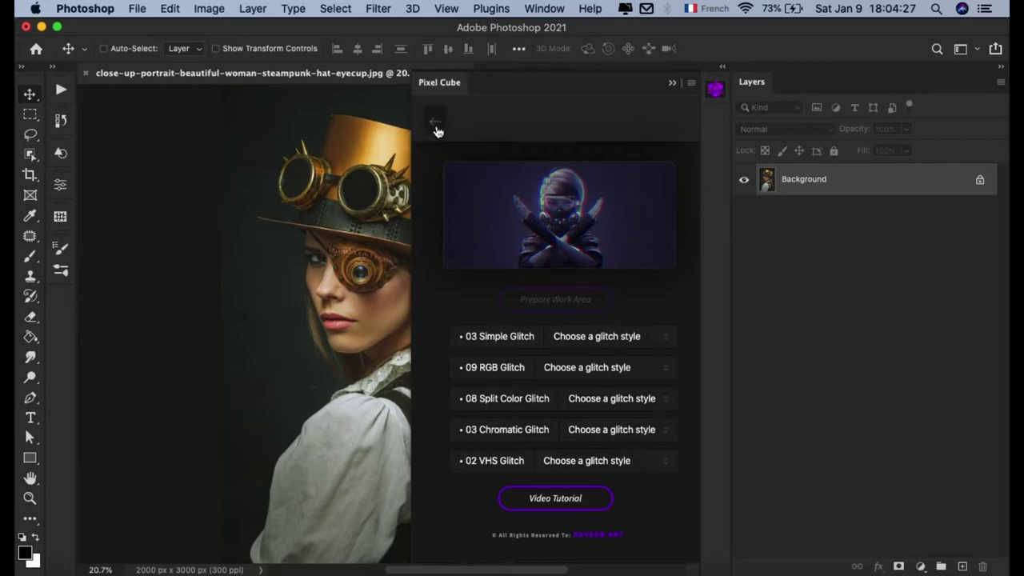
Turn on Save The Plugin State in the Pixel Cube settings
{"action": "left_click", "coordinate": [434, 122]}
{"action": "left_click", "coordinate": [635, 211]}
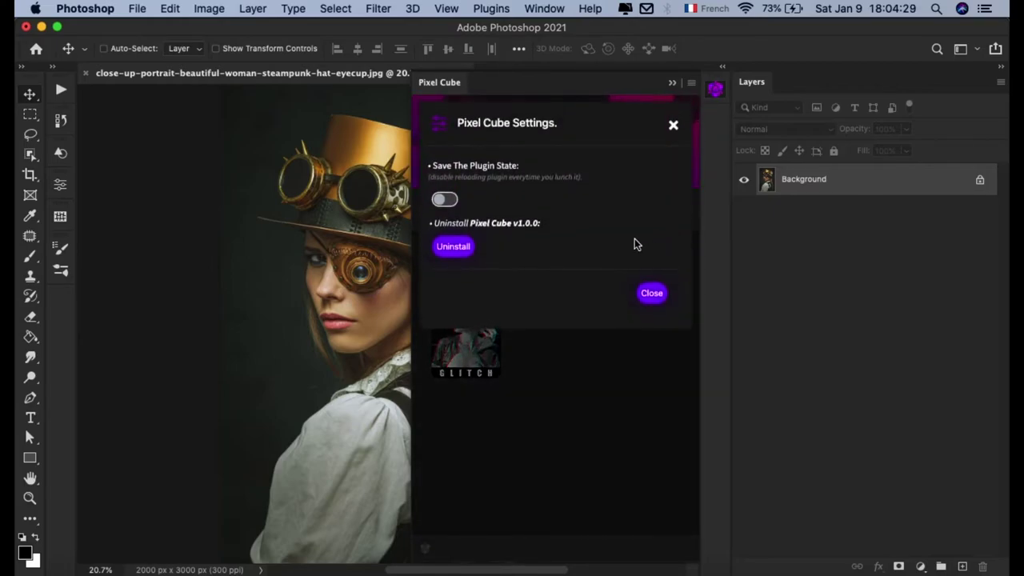
{"action": "left_click", "coordinate": [449, 204]}
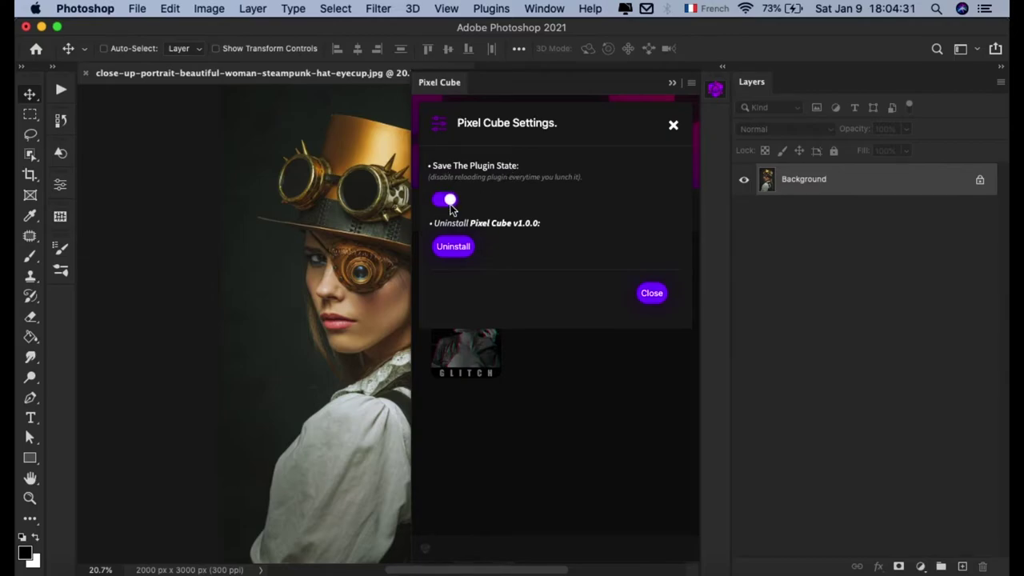
{"action": "left_click", "coordinate": [653, 295]}
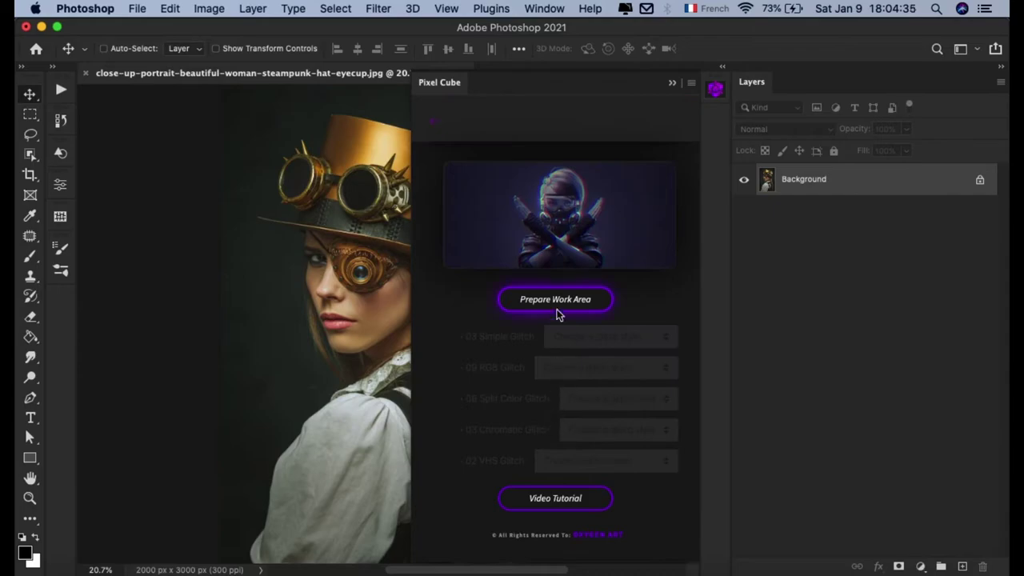
Prepare the Glitch-FX work area again and confirm the image-ready message
{"action": "left_click", "coordinate": [558, 312]}
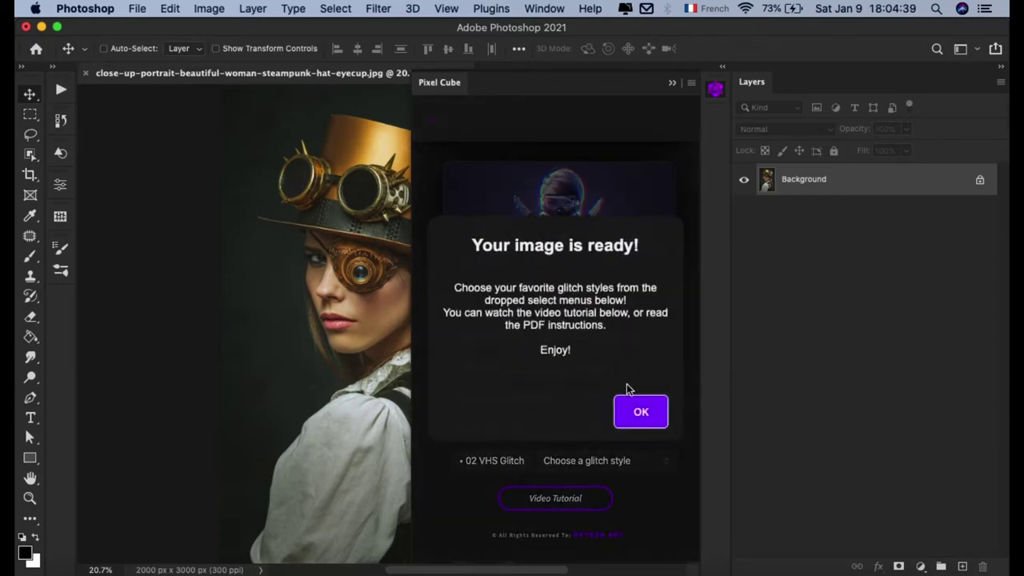
{"action": "left_click", "coordinate": [632, 412]}
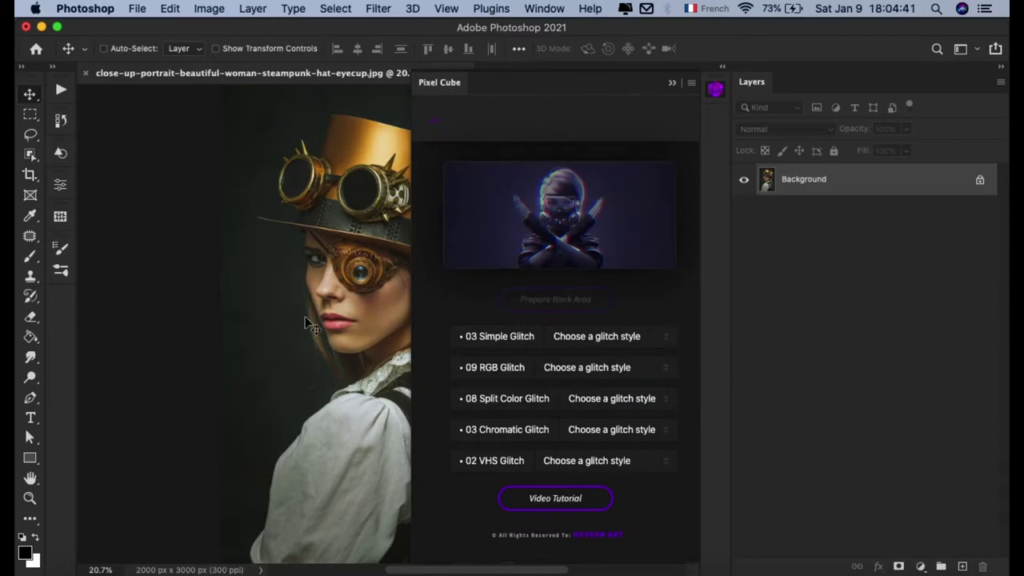
{"action": "scroll", "coordinate": [310, 325], "scroll_direction": "right", "scroll_amount": 4}
{"action": "scroll", "coordinate": [310, 324], "scroll_direction": "left", "scroll_amount": 1}
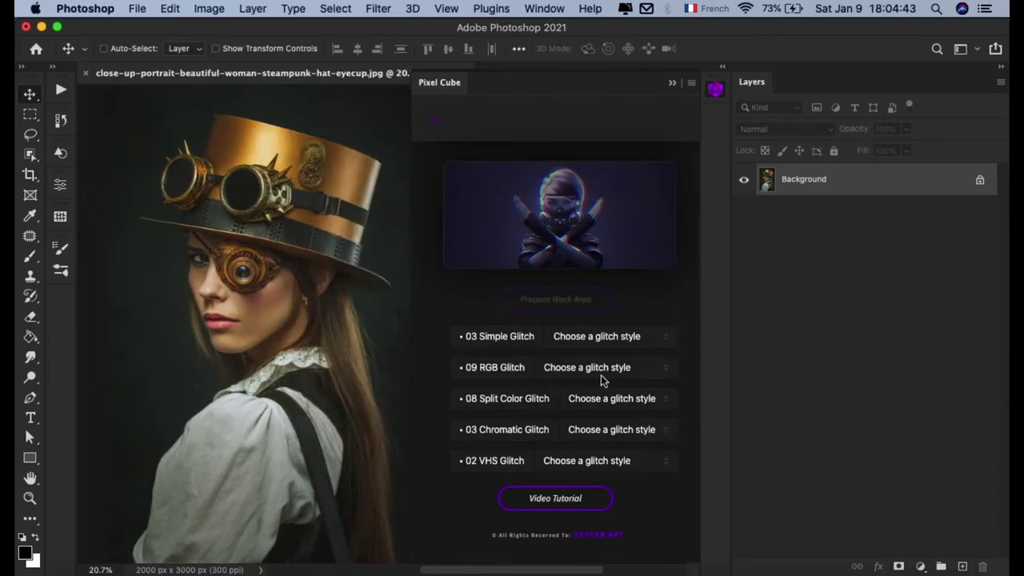
Apply Simple Glitch - Style 01, compare it on and off, then apply RGB Glitch Style 01 - Large
{"action": "left_click", "coordinate": [617, 337]}
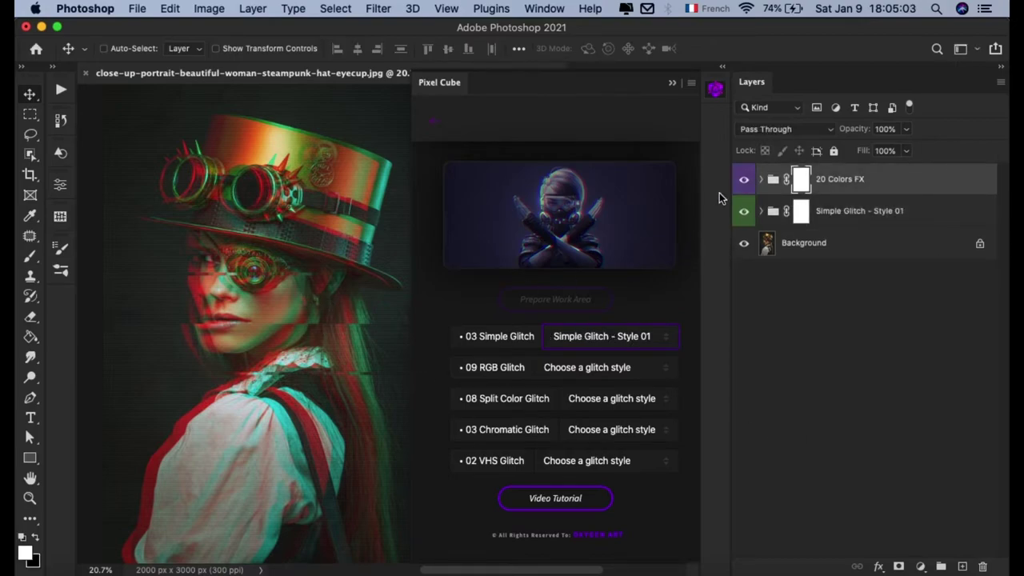
{"action": "left_click", "coordinate": [745, 211]}
{"action": "left_click", "coordinate": [611, 368]}
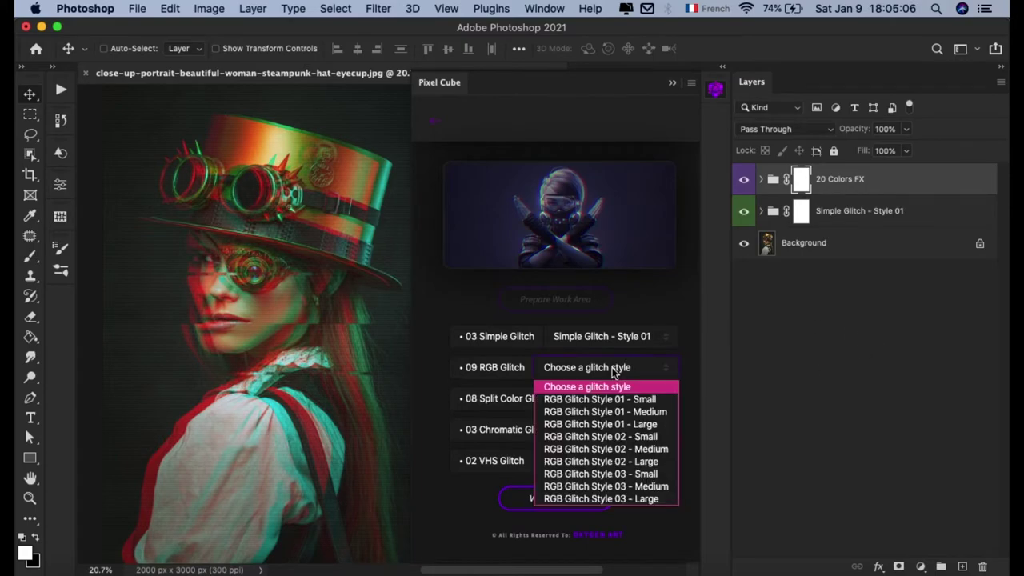
{"action": "left_click", "coordinate": [610, 423]}
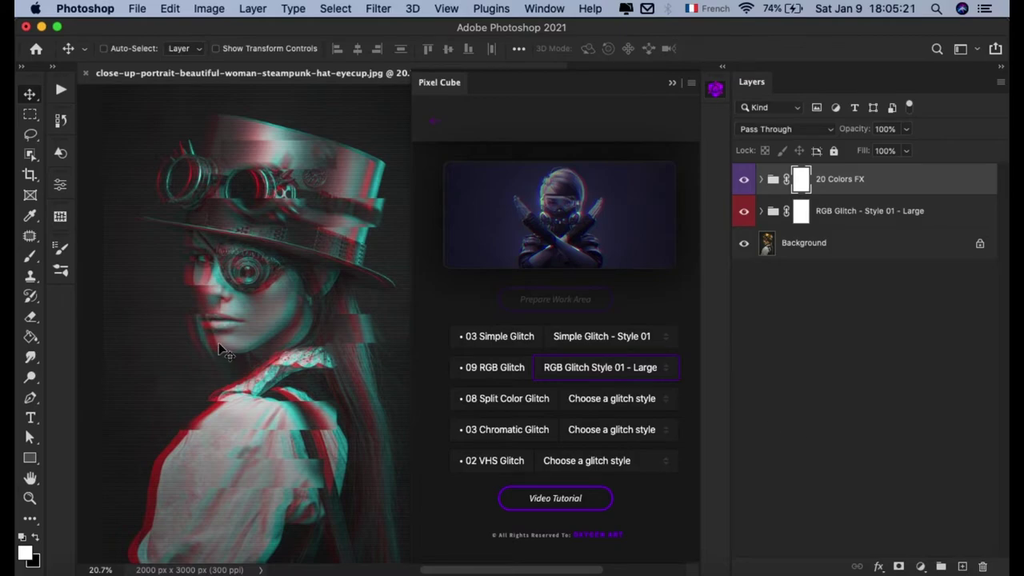
{"action": "left_click", "coordinate": [628, 408]}
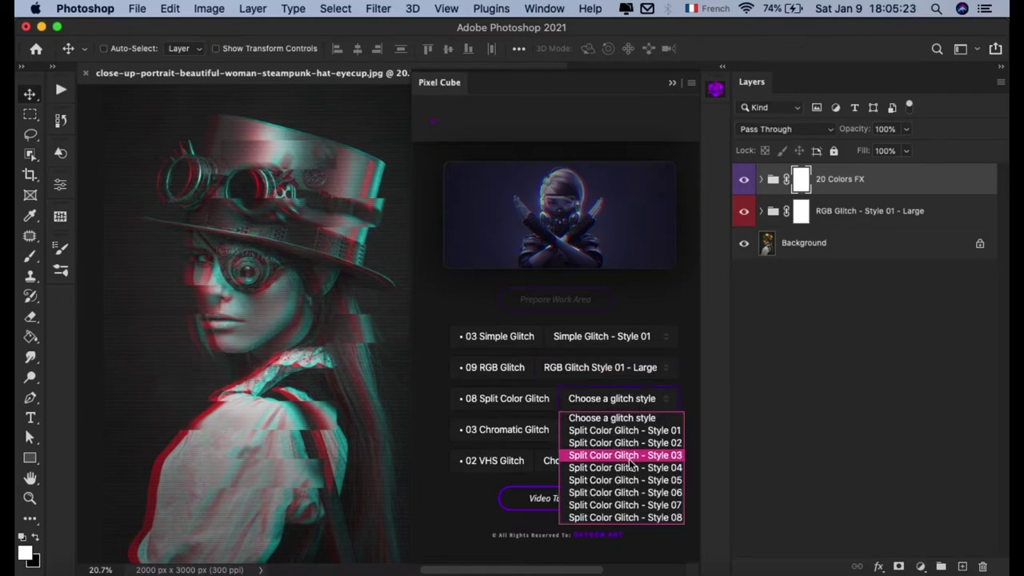
Apply Split Color Glitch - Style 03, adding offset yellow and red copies of the woman
{"action": "left_click", "coordinate": [620, 453]}
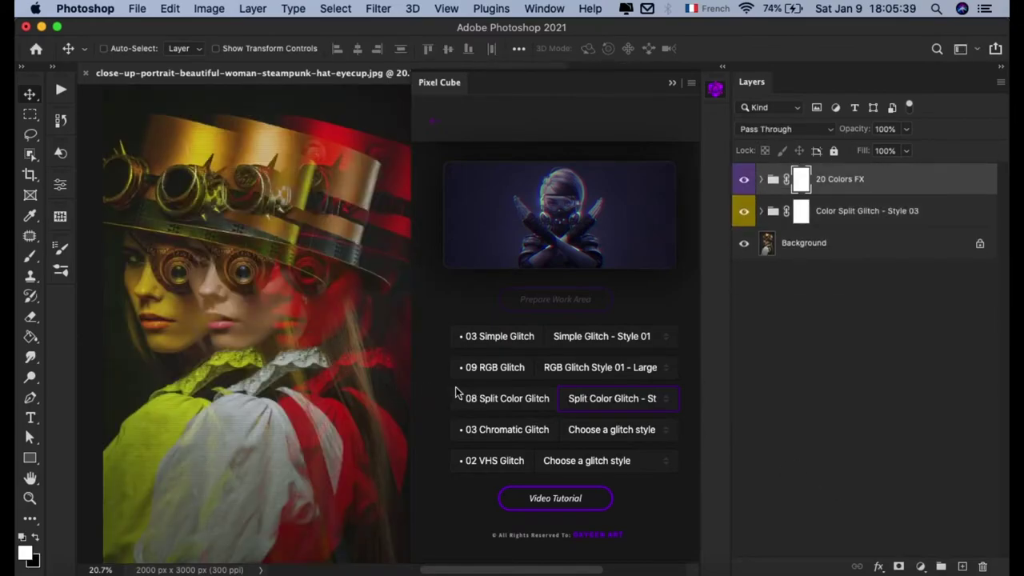
{"action": "scroll", "coordinate": [280, 340], "scroll_direction": "up", "scroll_amount": 2}
{"action": "scroll", "coordinate": [281, 341], "scroll_direction": "up", "scroll_amount": 3}
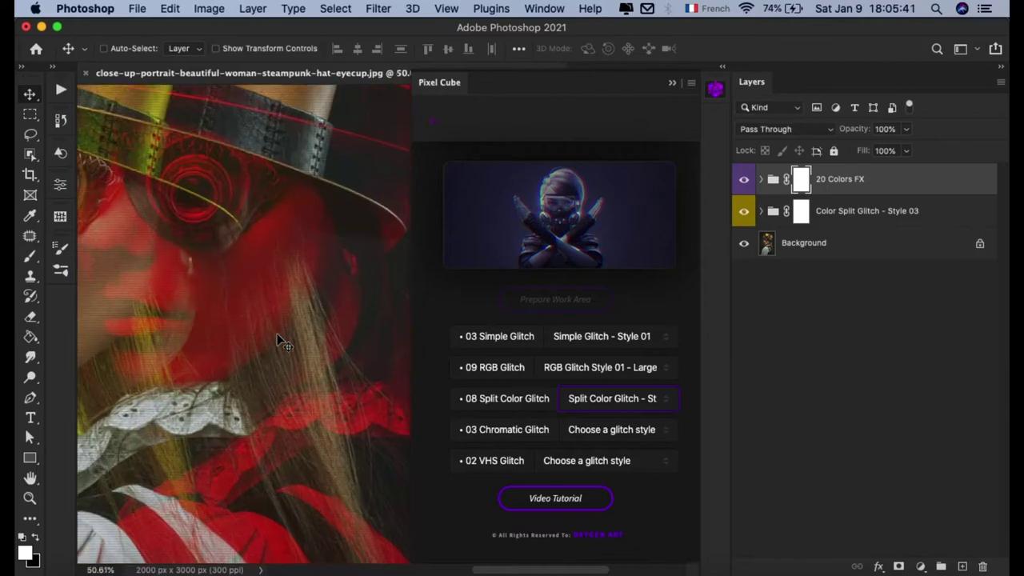
{"action": "scroll", "coordinate": [280, 340], "scroll_direction": "up", "scroll_amount": 3}
{"action": "scroll", "coordinate": [280, 340], "scroll_direction": "down", "scroll_amount": 2}
{"action": "scroll", "coordinate": [280, 340], "scroll_direction": "down", "scroll_amount": 2}
{"action": "scroll", "coordinate": [280, 340], "scroll_direction": "down", "scroll_amount": 2}
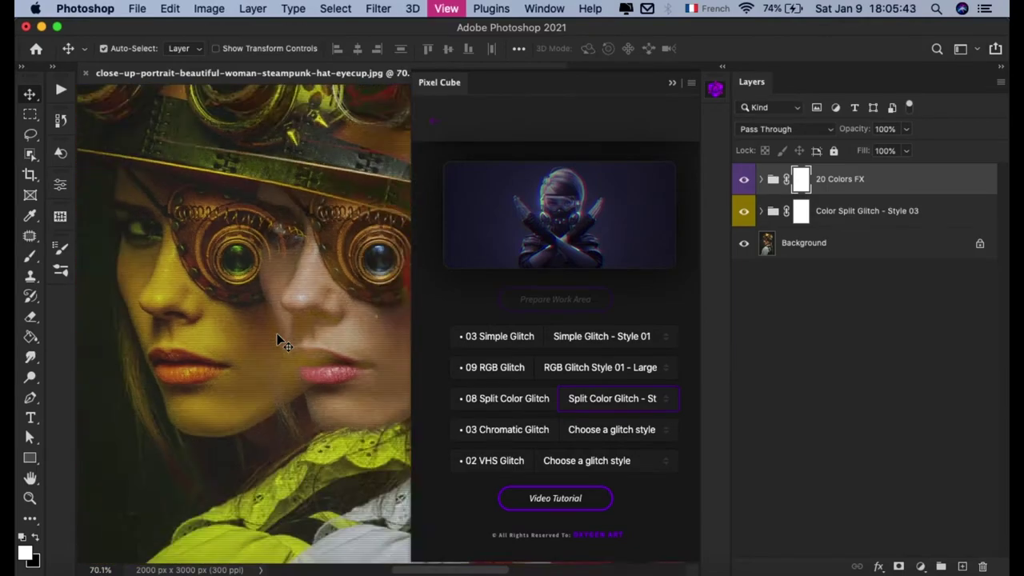
{"action": "scroll", "coordinate": [280, 340], "scroll_direction": "down", "scroll_amount": 2}
{"action": "scroll", "coordinate": [280, 340], "scroll_direction": "right", "scroll_amount": 5}
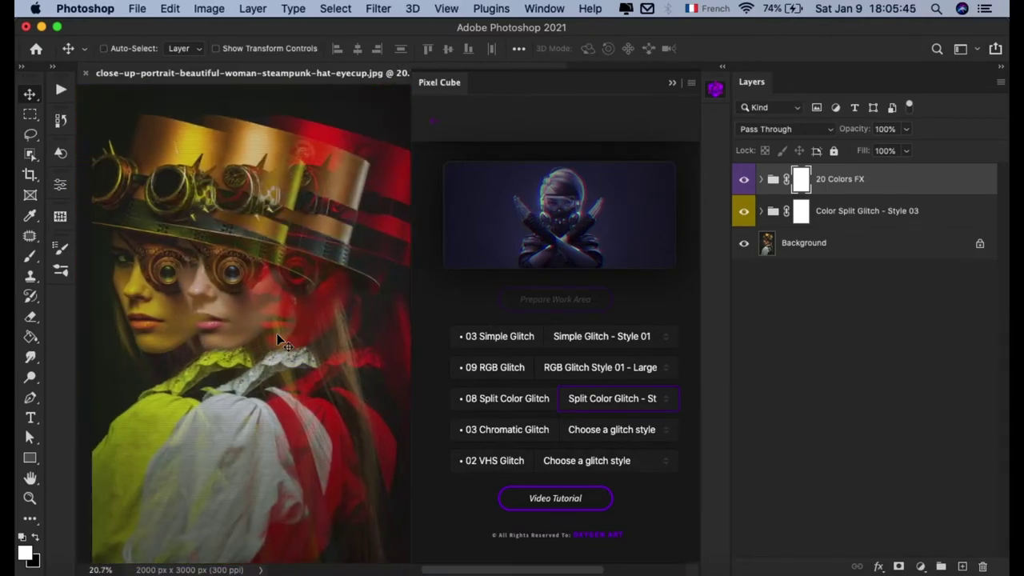
Apply Chromatic Glitch - Style 01, inspect its purple and green fringes zoomed in, then fit the view
{"action": "left_click", "coordinate": [647, 432]}
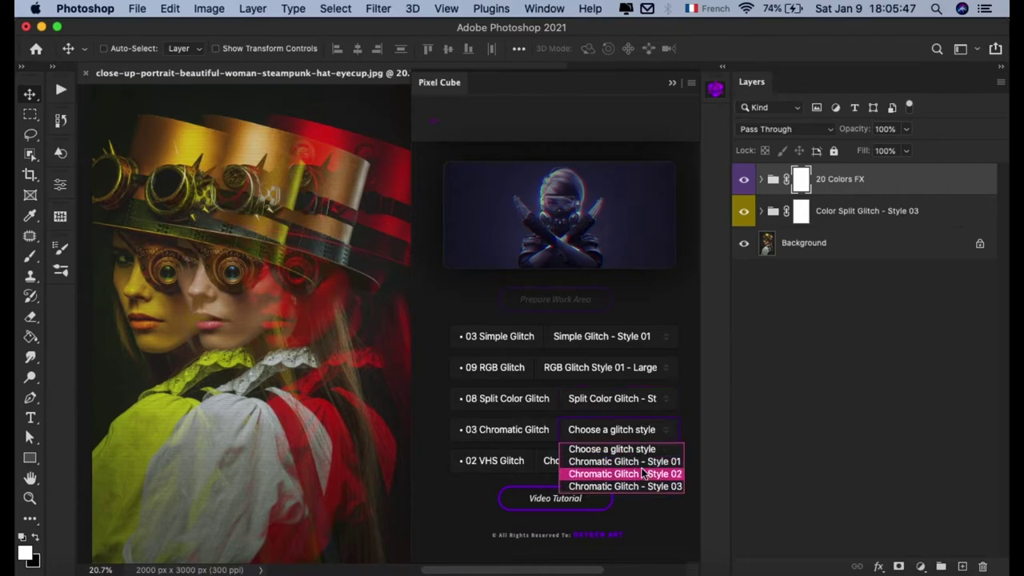
{"action": "left_click", "coordinate": [645, 461]}
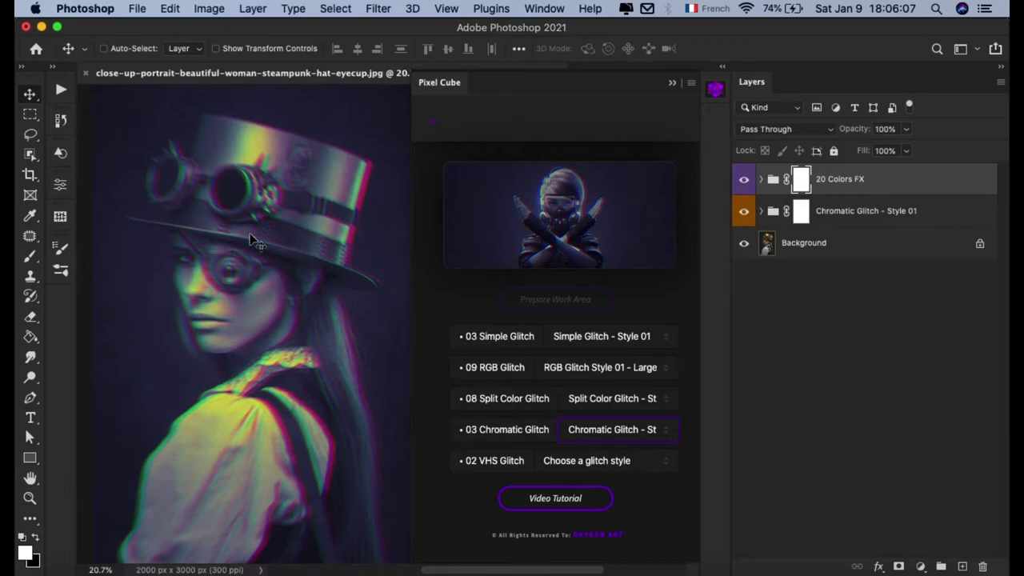
{"action": "scroll", "coordinate": [250, 241], "scroll_direction": "up", "scroll_amount": 2}
{"action": "scroll", "coordinate": [250, 240], "scroll_direction": "up", "scroll_amount": 2}
{"action": "scroll", "coordinate": [250, 240], "scroll_direction": "up", "scroll_amount": 2}
{"action": "scroll", "coordinate": [250, 240], "scroll_direction": "up", "scroll_amount": 2}
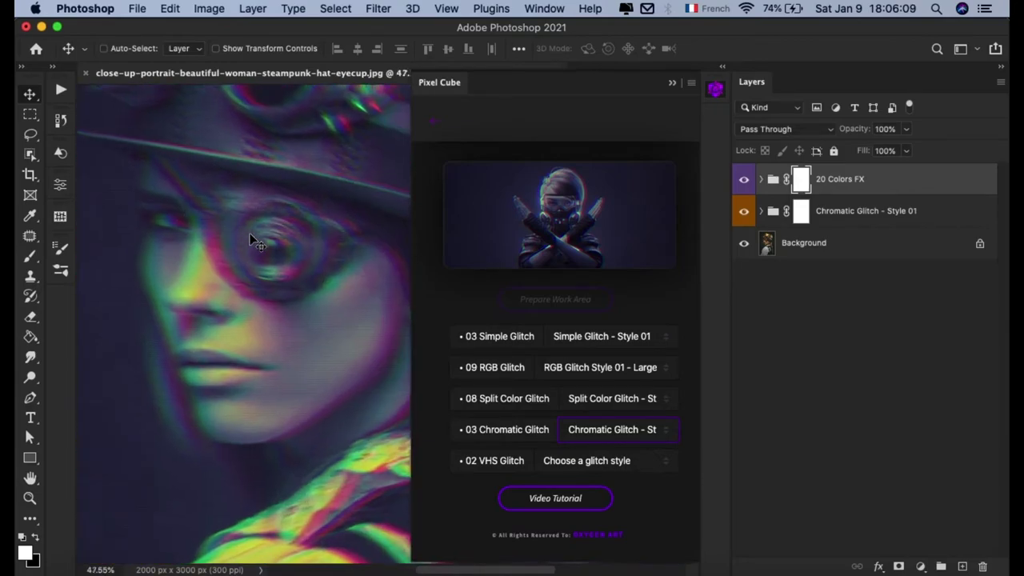
{"action": "scroll", "coordinate": [250, 240], "scroll_direction": "down", "scroll_amount": 5}
{"action": "scroll", "coordinate": [250, 240], "scroll_direction": "right", "scroll_amount": 5}
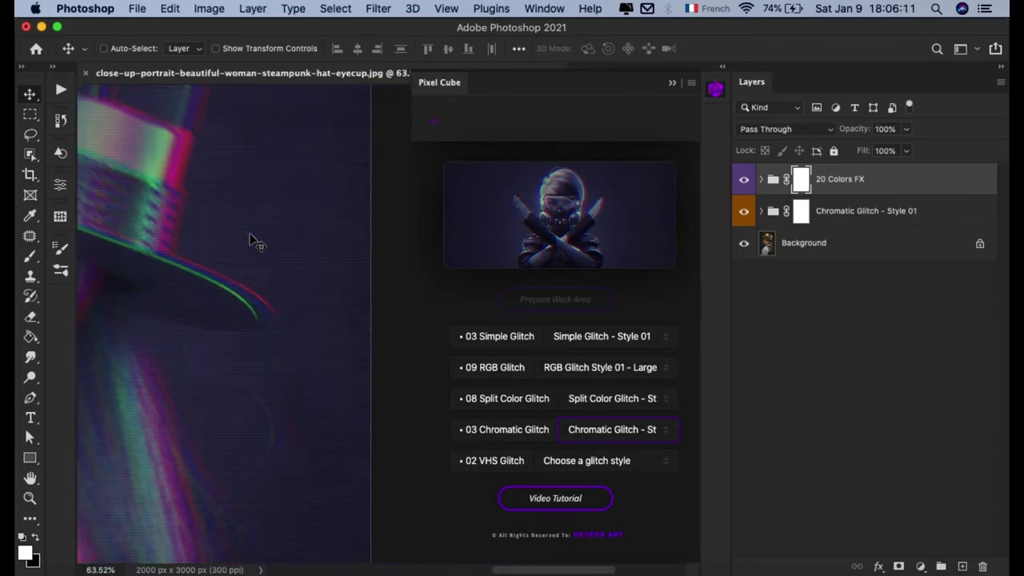
{"action": "scroll", "coordinate": [250, 240], "scroll_direction": "left", "scroll_amount": 3}
{"action": "key", "text": "super+0"}
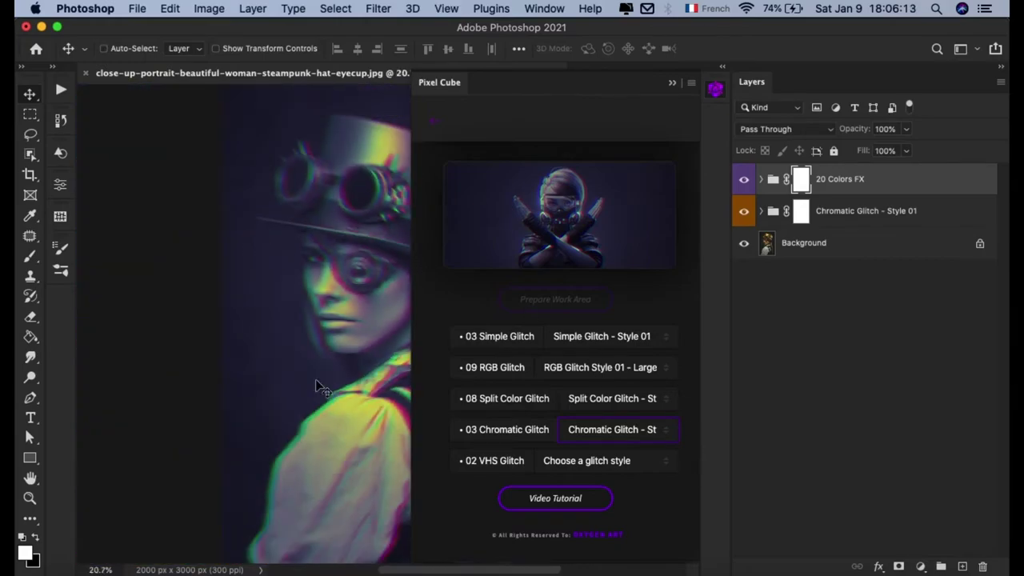
Try a VHS Glitch style, then replace it with RGB Glitch Style 03 - Medium
{"action": "left_click", "coordinate": [615, 463]}
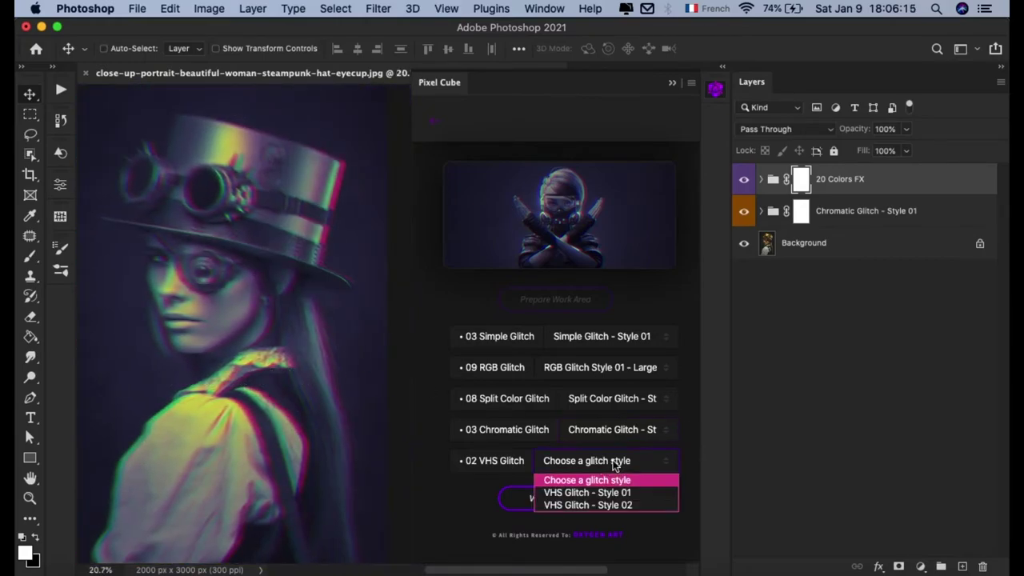
{"action": "left_click", "coordinate": [614, 490]}
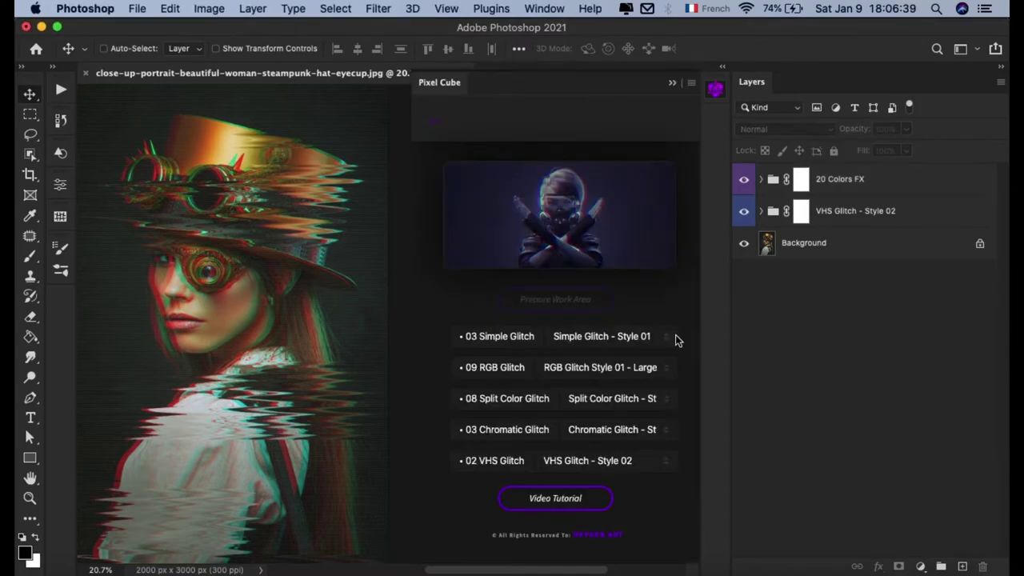
{"action": "left_click", "coordinate": [636, 400]}
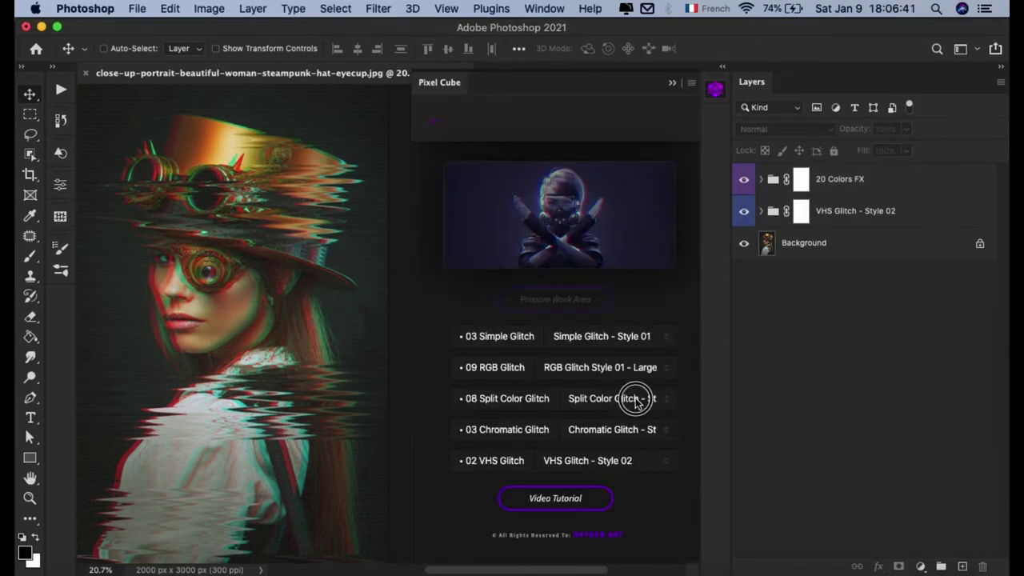
{"action": "left_click", "coordinate": [626, 365]}
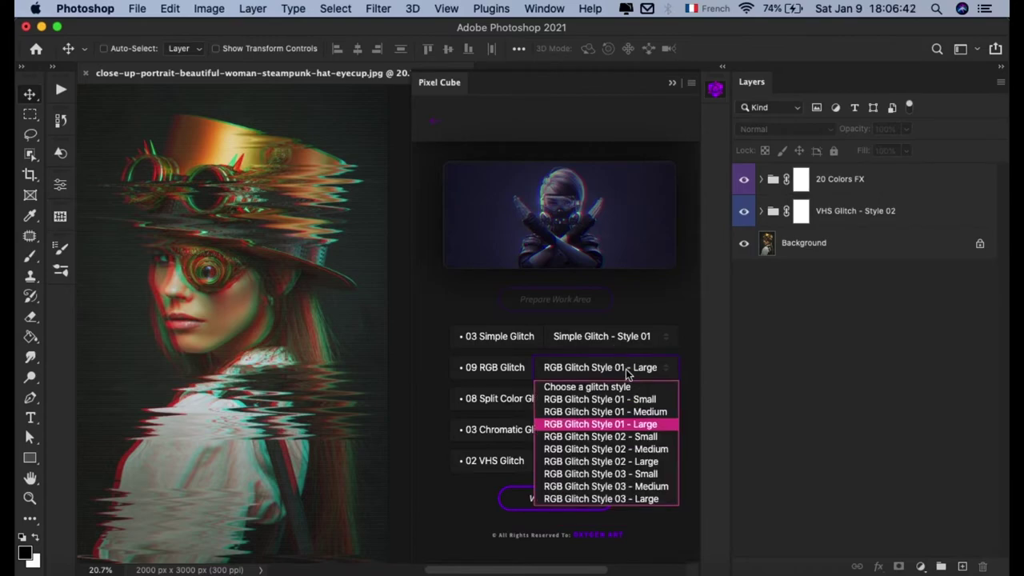
{"action": "left_click", "coordinate": [616, 449]}
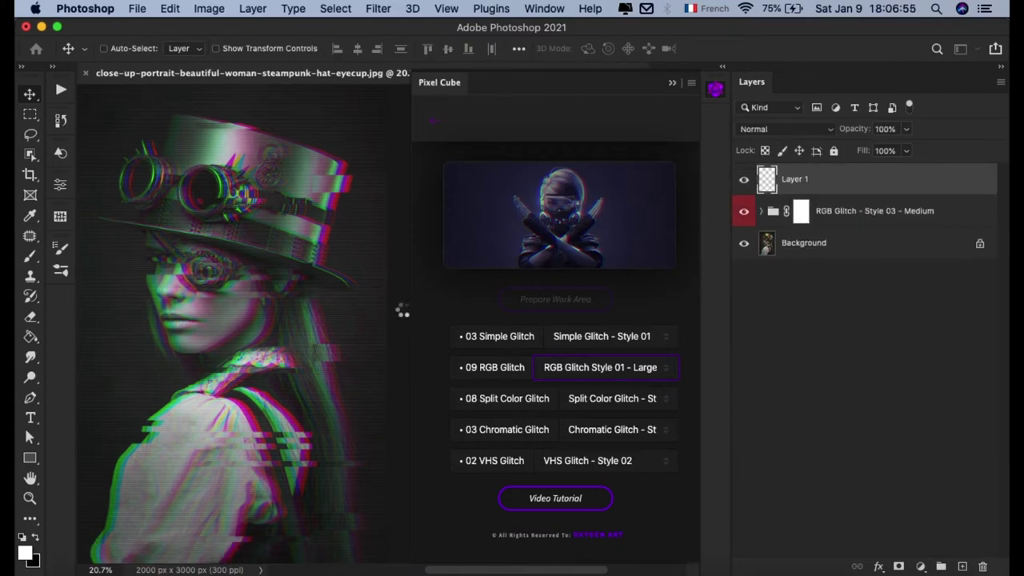
{"action": "left_click", "coordinate": [716, 89]}
Expand the 20 Colors FX group and preview the Color FX 20 through 16 tints
{"action": "scroll", "coordinate": [389, 281], "scroll_direction": "left", "scroll_amount": 3}
{"action": "scroll", "coordinate": [392, 282], "scroll_direction": "left", "scroll_amount": 2}
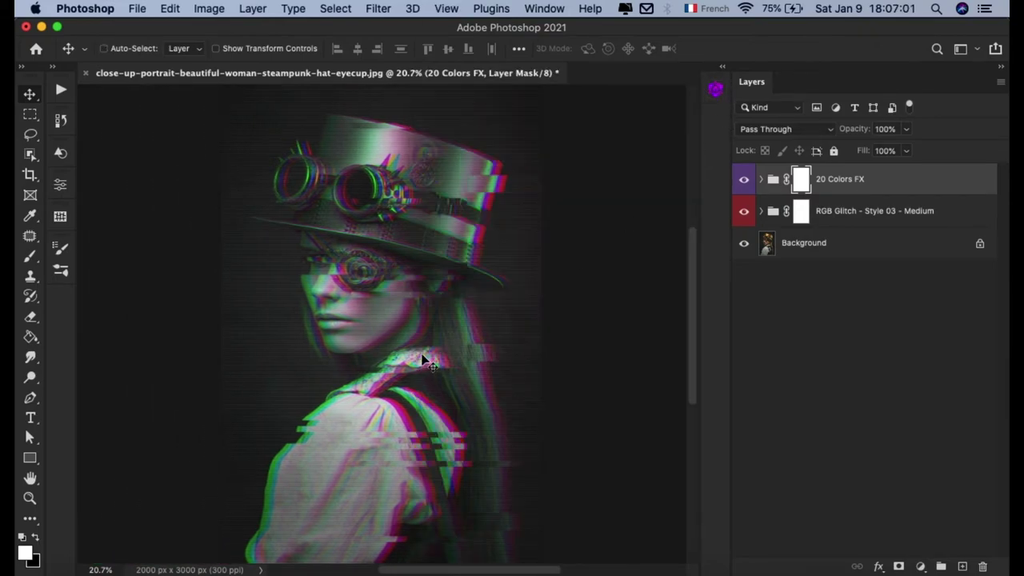
{"action": "left_click", "coordinate": [763, 181]}
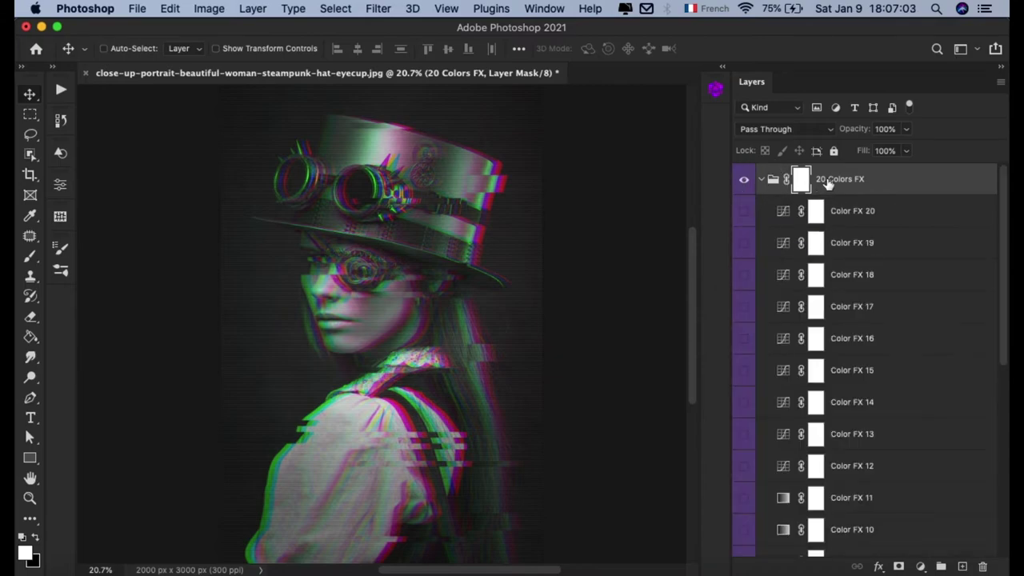
{"action": "left_click", "coordinate": [746, 211]}
{"action": "left_click", "coordinate": [744, 242]}
{"action": "left_click", "coordinate": [744, 274]}
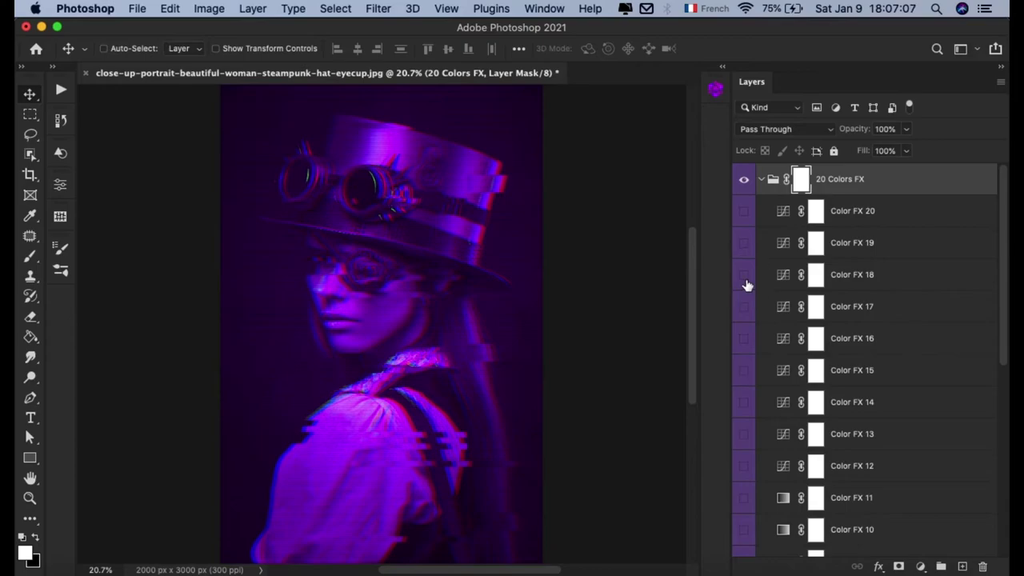
{"action": "left_click", "coordinate": [744, 276]}
{"action": "left_click", "coordinate": [745, 307]}
{"action": "left_click", "coordinate": [745, 341]}
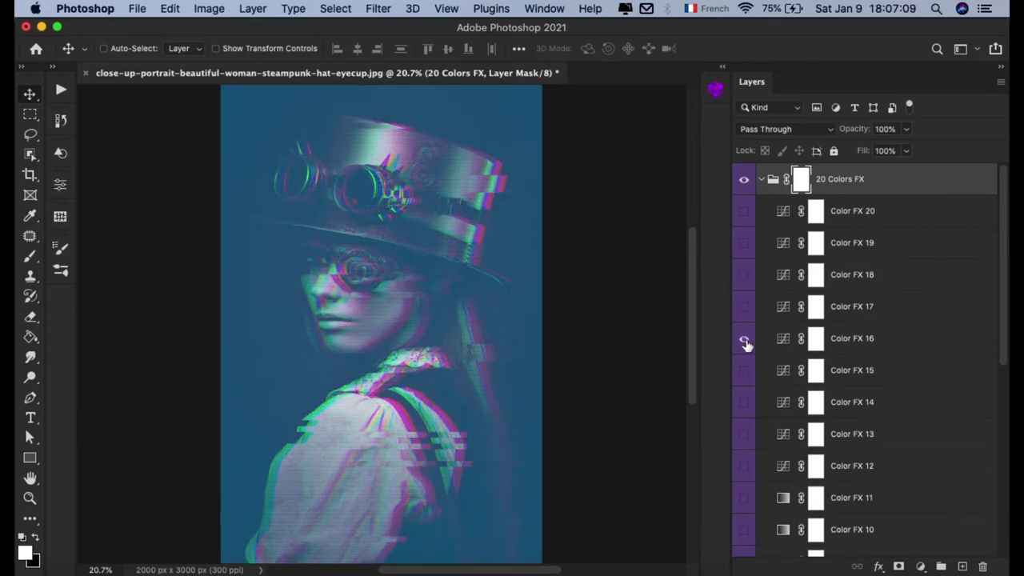
{"action": "left_click", "coordinate": [744, 370]}
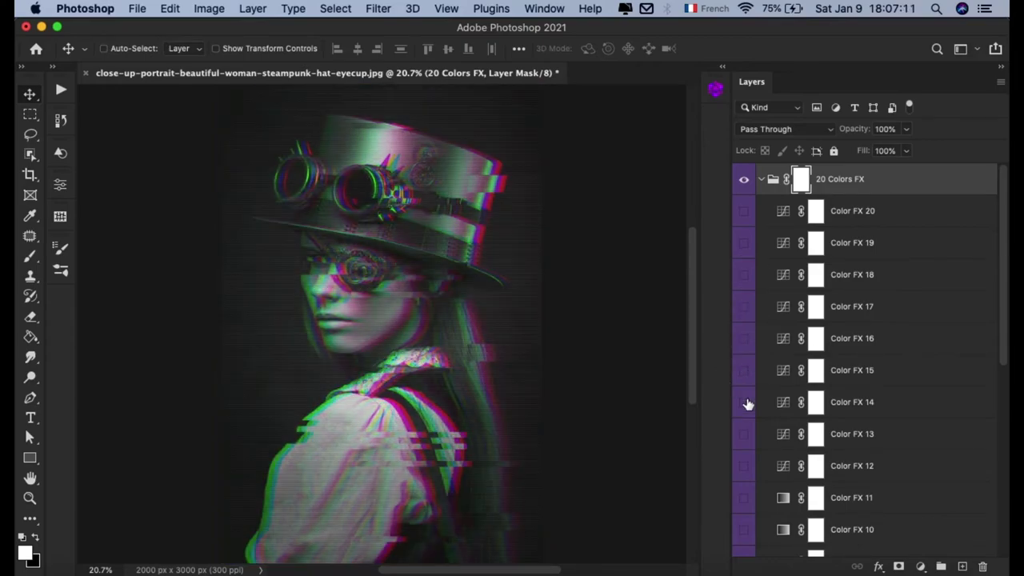
Preview the Color FX 14, 13 and 01 tints and the B&W FX layer, leaving all hidden
{"action": "left_click", "coordinate": [746, 403]}
{"action": "left_click", "coordinate": [745, 434]}
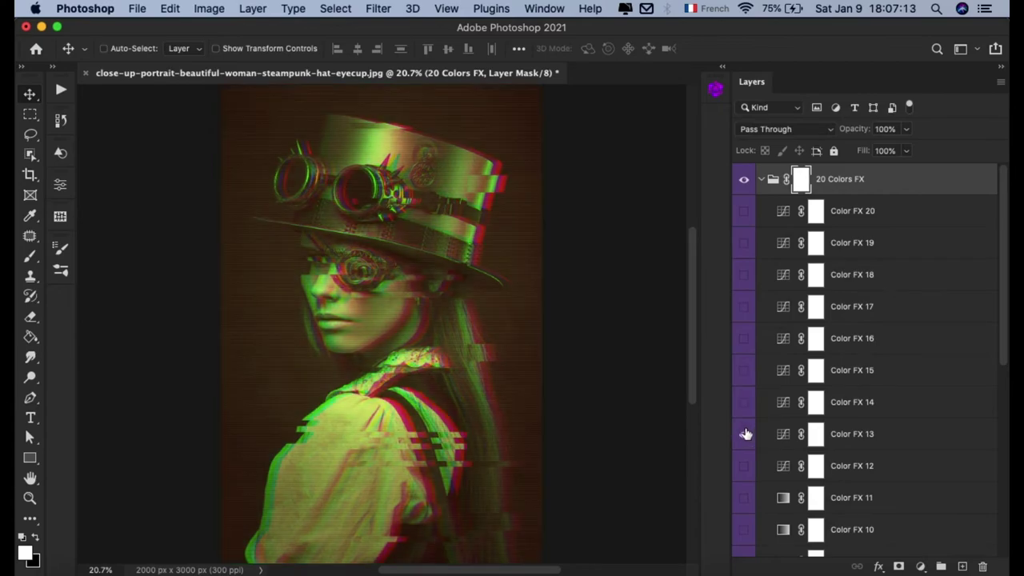
{"action": "left_click", "coordinate": [745, 434]}
{"action": "scroll", "coordinate": [745, 456], "scroll_direction": "down", "scroll_amount": 5}
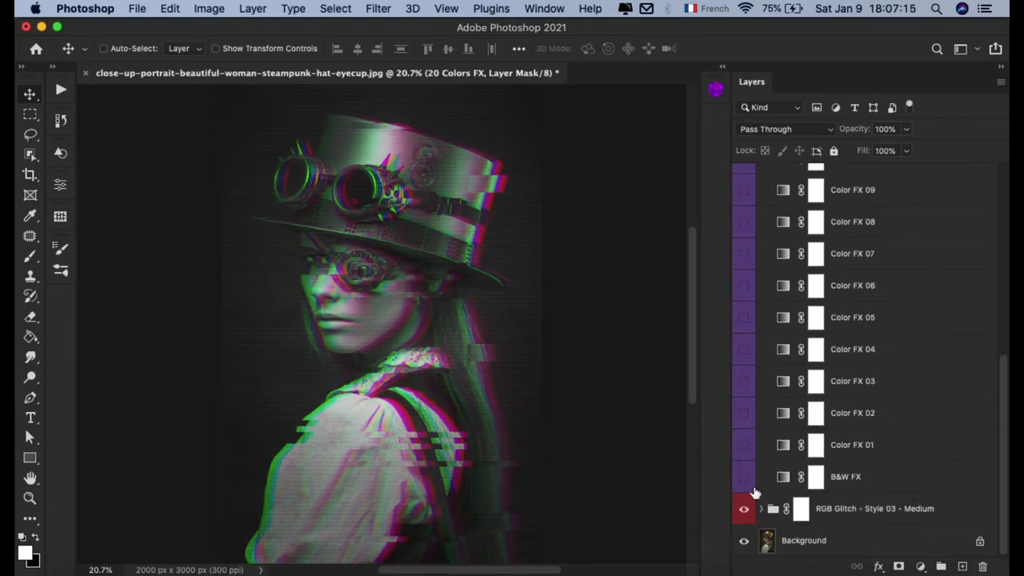
{"action": "left_click", "coordinate": [743, 477]}
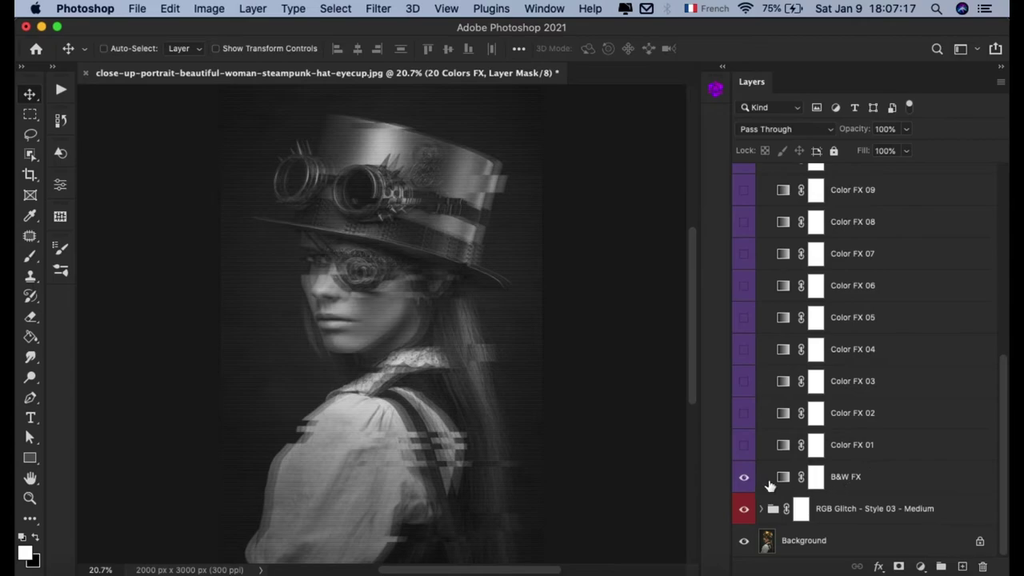
{"action": "left_click", "coordinate": [745, 477]}
{"action": "left_click", "coordinate": [745, 445]}
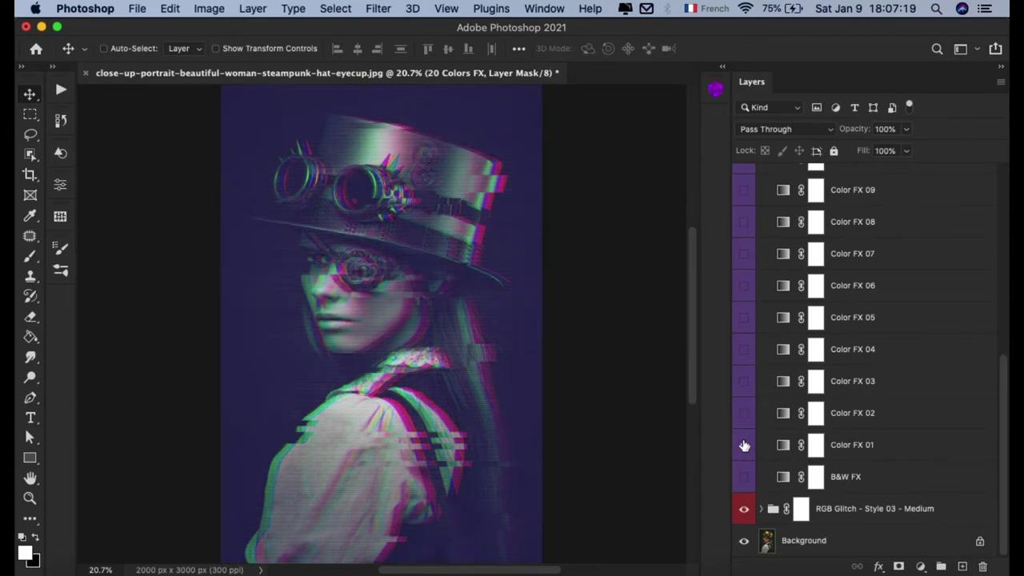
{"action": "left_click", "coordinate": [744, 445]}
{"action": "scroll", "coordinate": [880, 336], "scroll_direction": "up", "scroll_amount": 5}
{"action": "scroll", "coordinate": [862, 320], "scroll_direction": "up", "scroll_amount": 5}
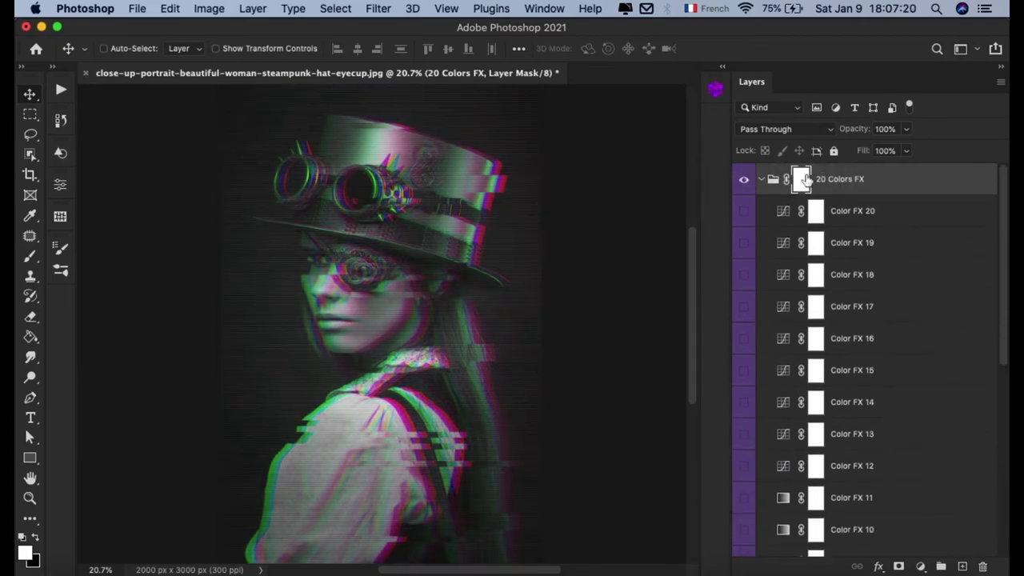
Collapse 20 Colors FX, explore the RGB Glitch - Style 03 - Medium group and select Additional Elements
{"action": "left_click", "coordinate": [762, 179]}
{"action": "left_click", "coordinate": [832, 210]}
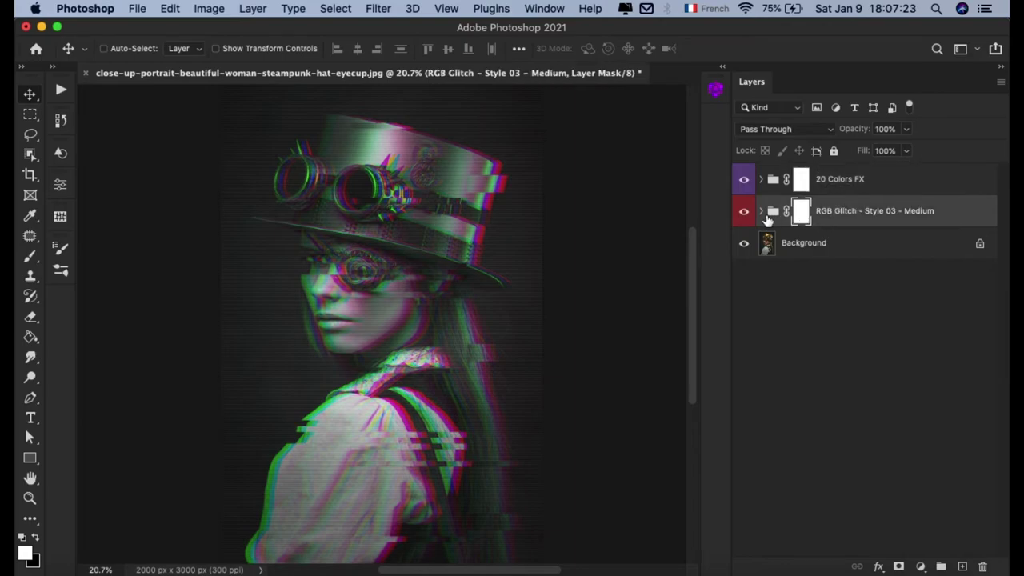
{"action": "left_click", "coordinate": [762, 211]}
{"action": "left_click", "coordinate": [774, 244]}
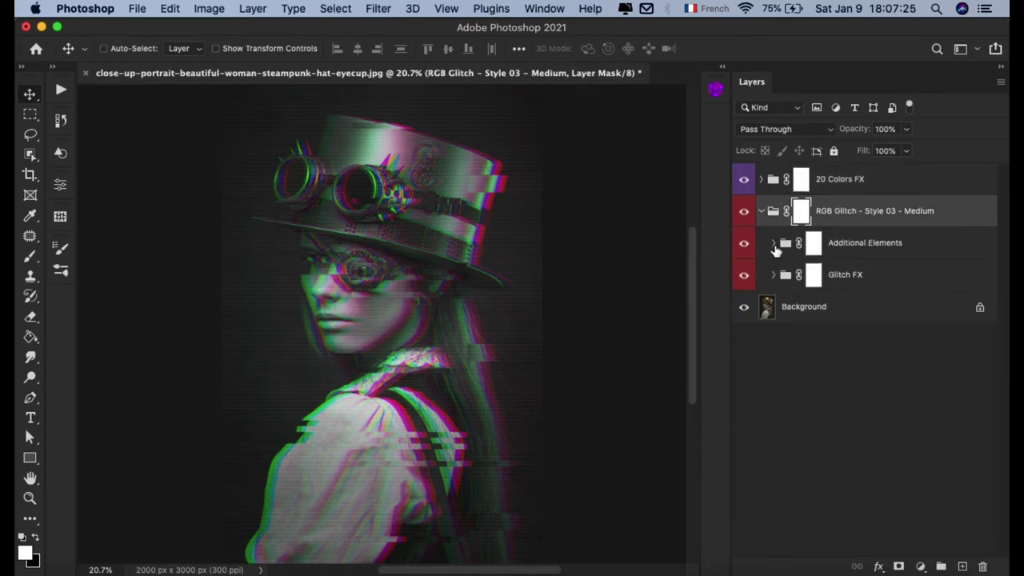
{"action": "left_click", "coordinate": [864, 248]}
{"action": "left_click", "coordinate": [864, 279]}
{"action": "left_click", "coordinate": [865, 249]}
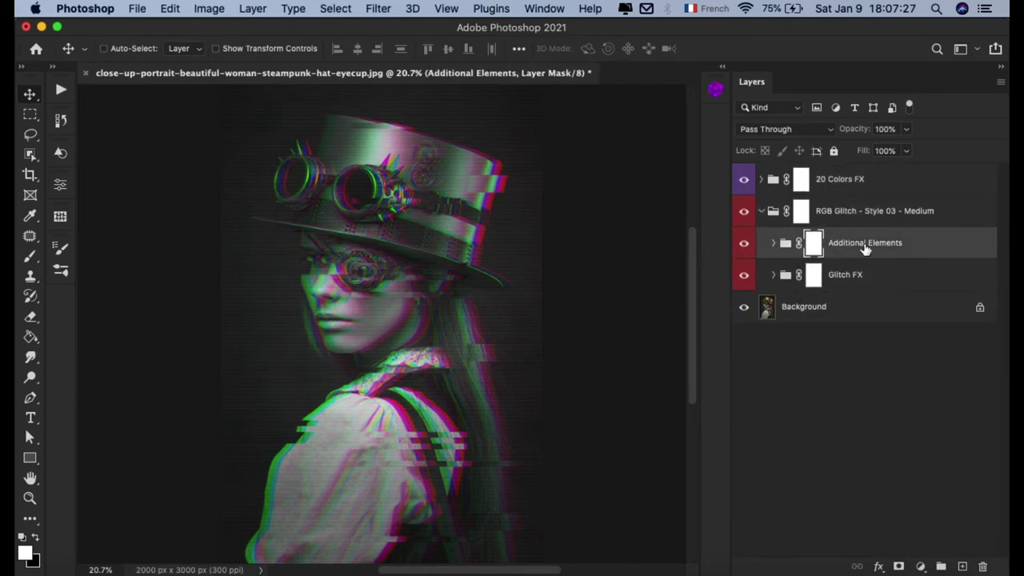
Toggle Additional Elements off and on, expand it, and preview the black Additional Frame before hiding it
{"action": "scroll", "coordinate": [446, 300], "scroll_direction": "up", "scroll_amount": 1}
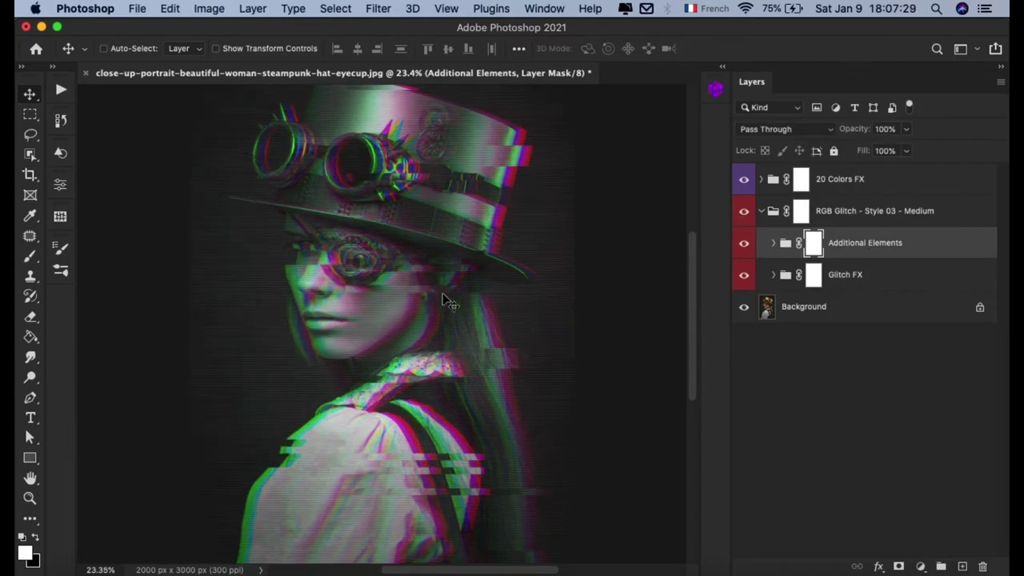
{"action": "scroll", "coordinate": [446, 300], "scroll_direction": "up", "scroll_amount": 5}
{"action": "scroll", "coordinate": [445, 300], "scroll_direction": "up", "scroll_amount": 2}
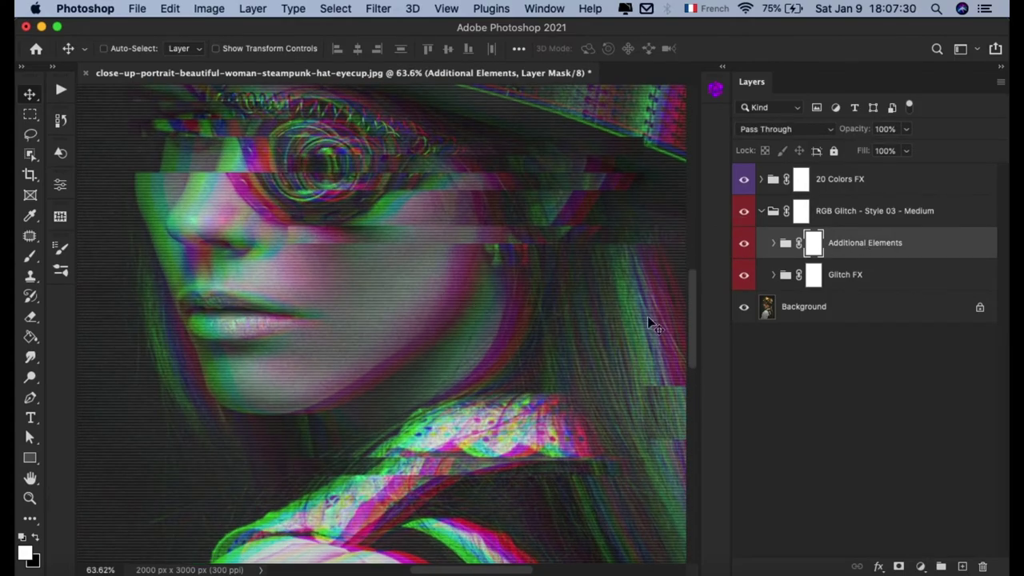
{"action": "left_click", "coordinate": [744, 242]}
{"action": "left_click", "coordinate": [744, 243]}
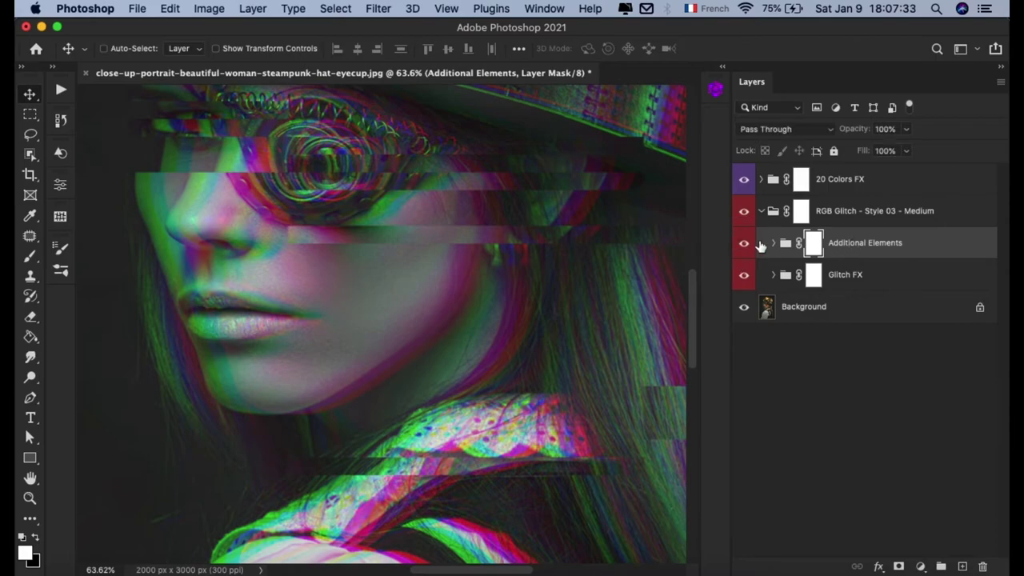
{"action": "left_click", "coordinate": [774, 242]}
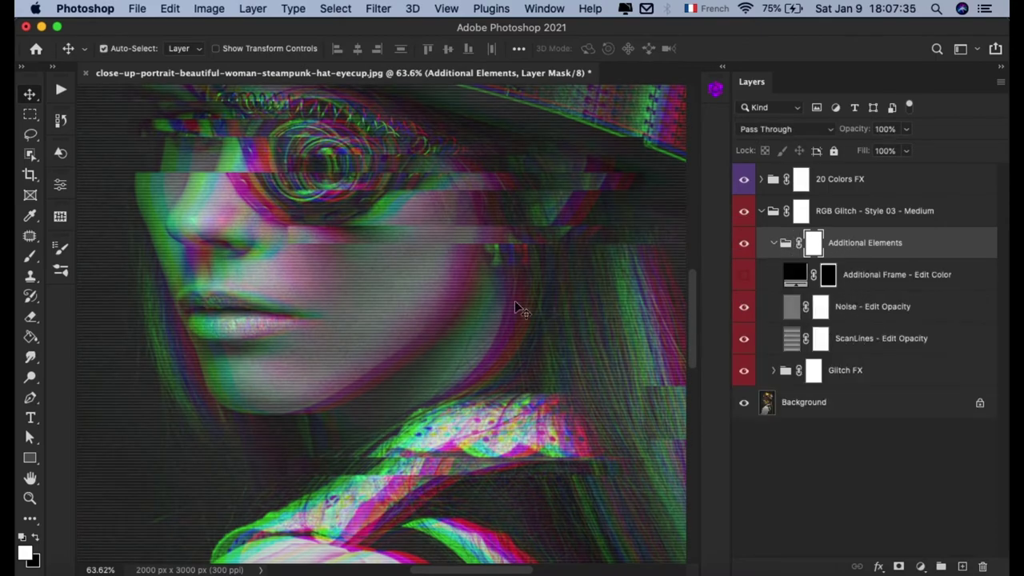
{"action": "scroll", "coordinate": [515, 300], "scroll_direction": "down", "scroll_amount": 8}
{"action": "left_click", "coordinate": [744, 276]}
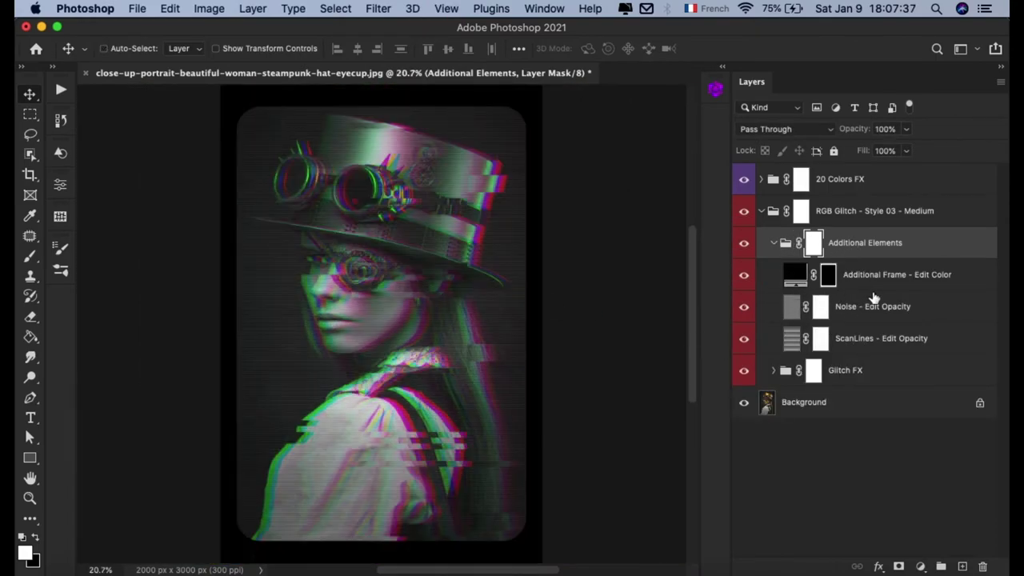
{"action": "left_click", "coordinate": [886, 278]}
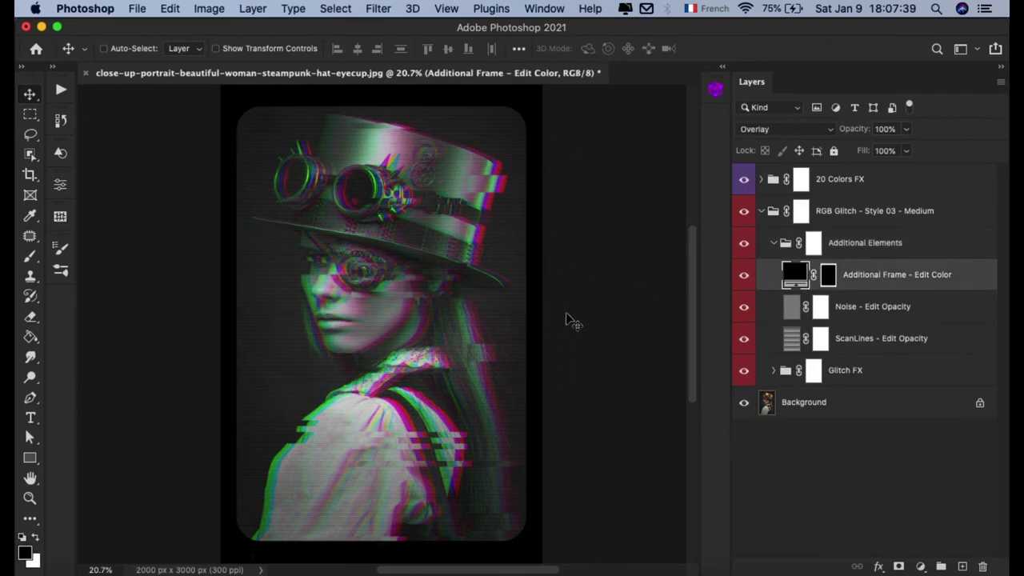
{"action": "left_click", "coordinate": [743, 276]}
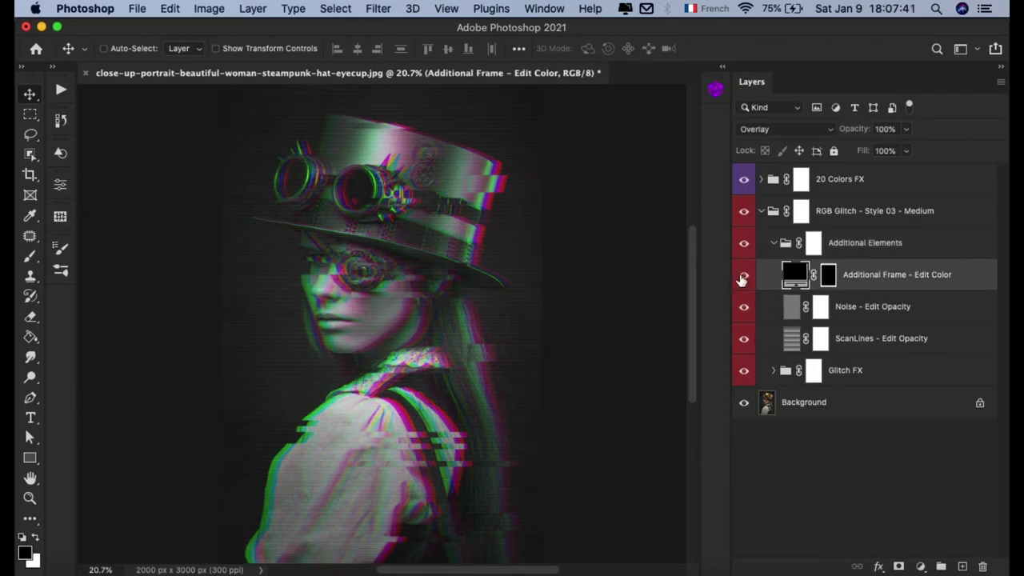
Show the Additional Frame and preview white and red fills before keeping it black
{"action": "left_click", "coordinate": [743, 278]}
{"action": "double_click", "coordinate": [795, 276]}
{"action": "left_click_drag", "start_coordinate": [596, 220], "coordinate": [528, 88]}
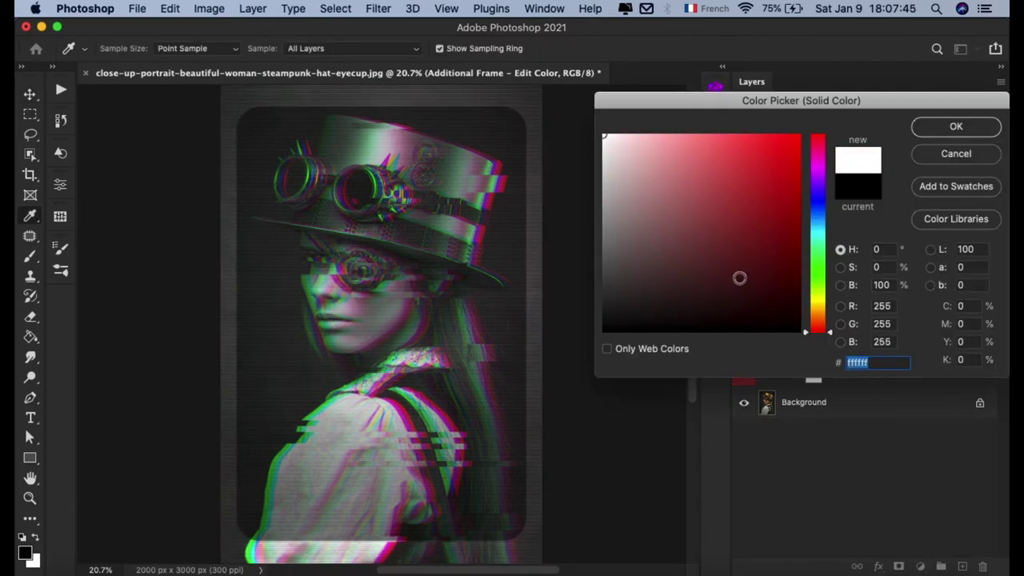
{"action": "left_click_drag", "start_coordinate": [739, 277], "coordinate": [832, 84]}
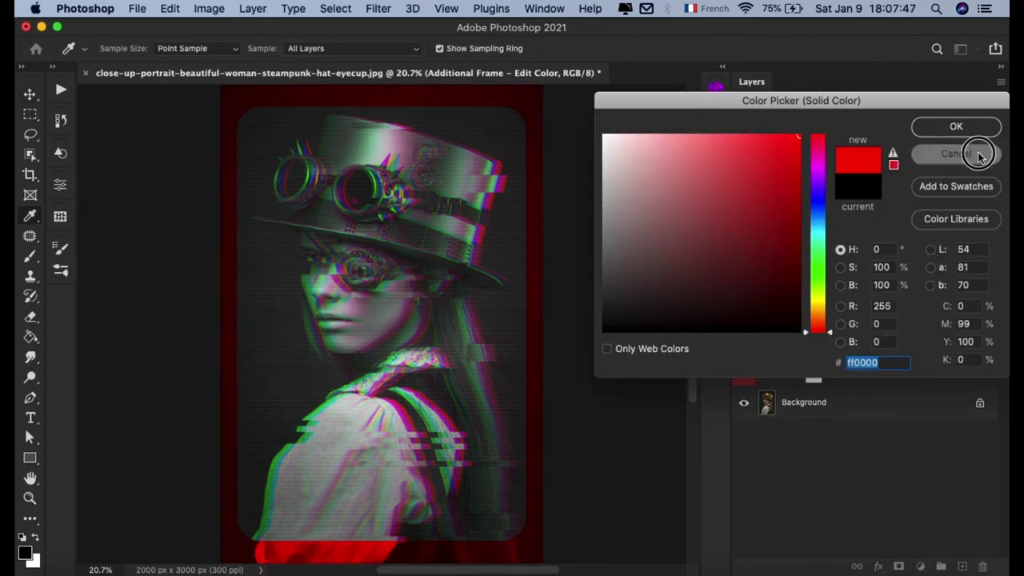
{"action": "left_click", "coordinate": [956, 153]}
Set the Additional Frame blend mode to Normal, keep its fill black, and hide the layer
{"action": "left_click", "coordinate": [765, 131]}
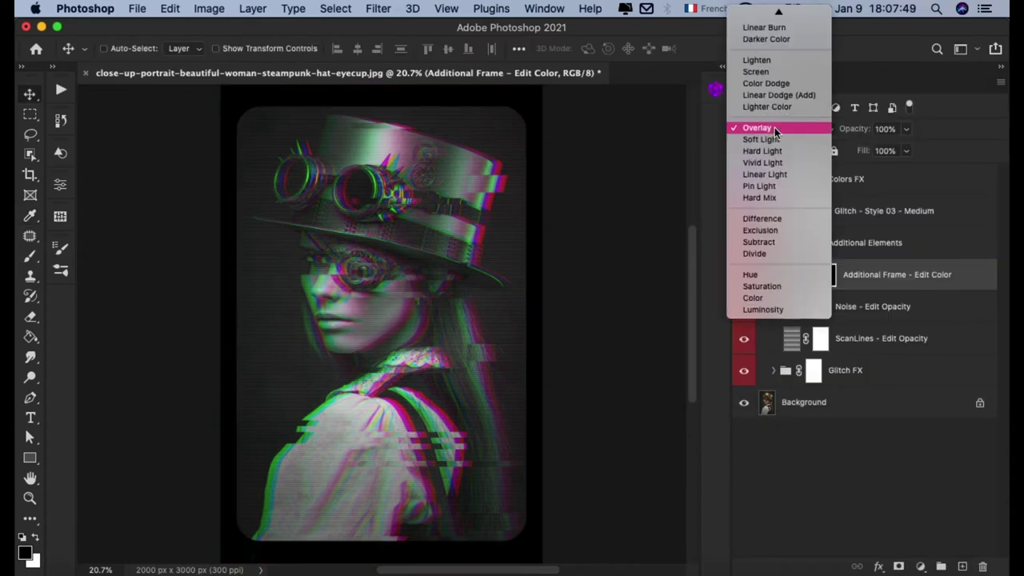
{"action": "left_click", "coordinate": [773, 14]}
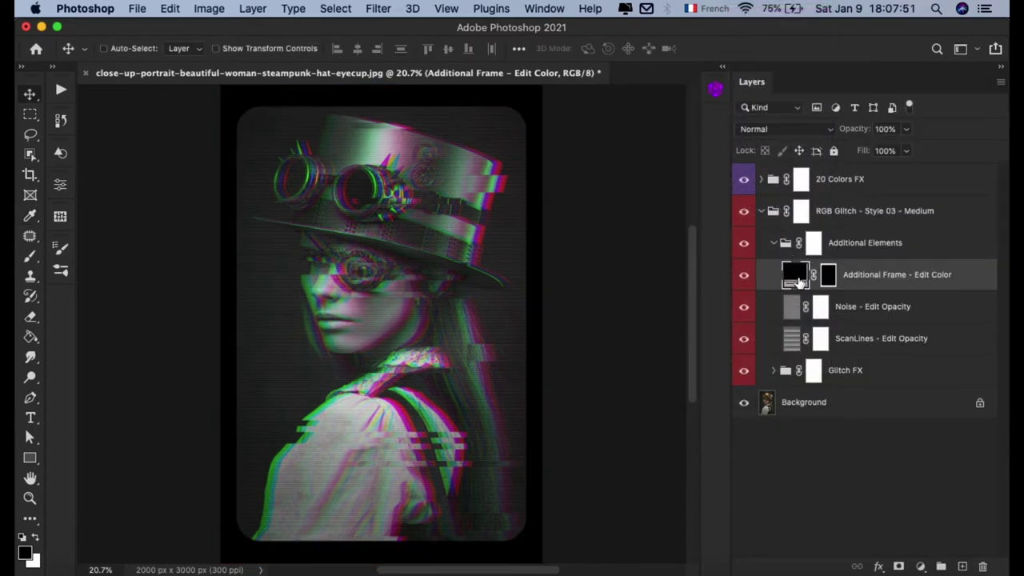
{"action": "double_click", "coordinate": [791, 292]}
{"action": "left_click_drag", "start_coordinate": [601, 224], "coordinate": [486, 8]}
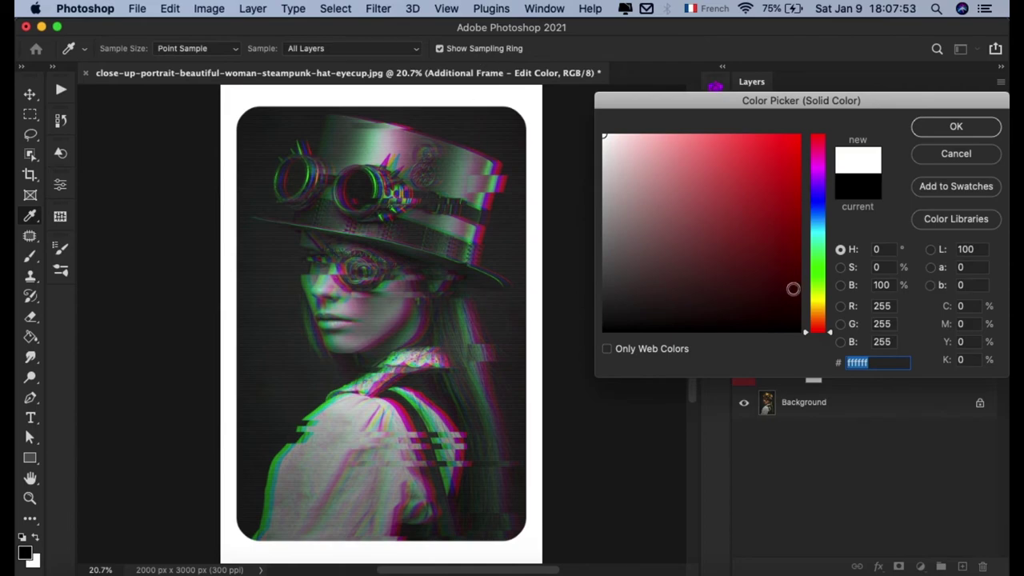
{"action": "left_click", "coordinate": [944, 155]}
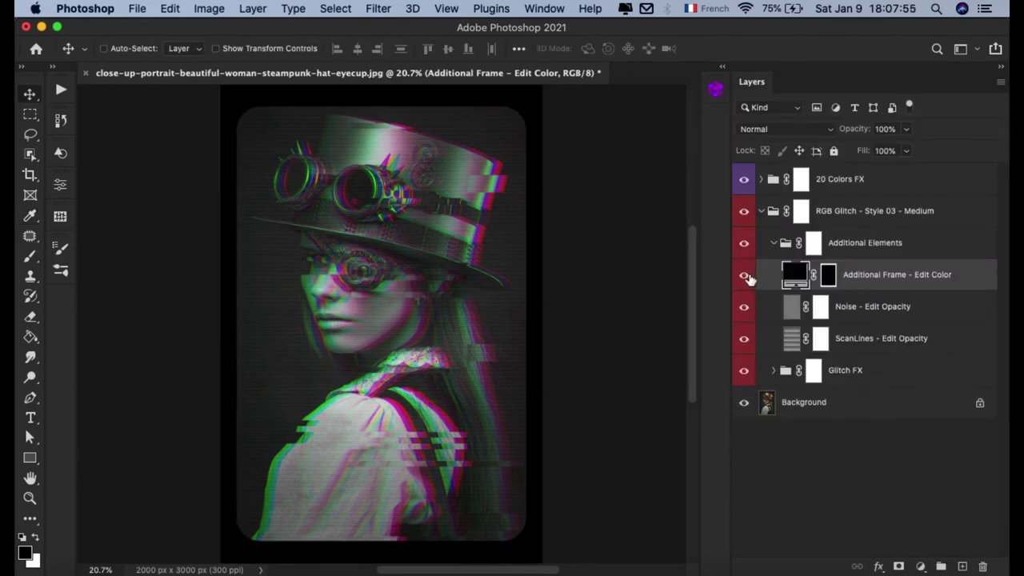
{"action": "left_click", "coordinate": [744, 274]}
{"action": "left_click", "coordinate": [874, 308]}
Zoom in and toggle the Noise and ScanLines layers off and on to compare
{"action": "scroll", "coordinate": [533, 286], "scroll_direction": "up", "scroll_amount": 3}
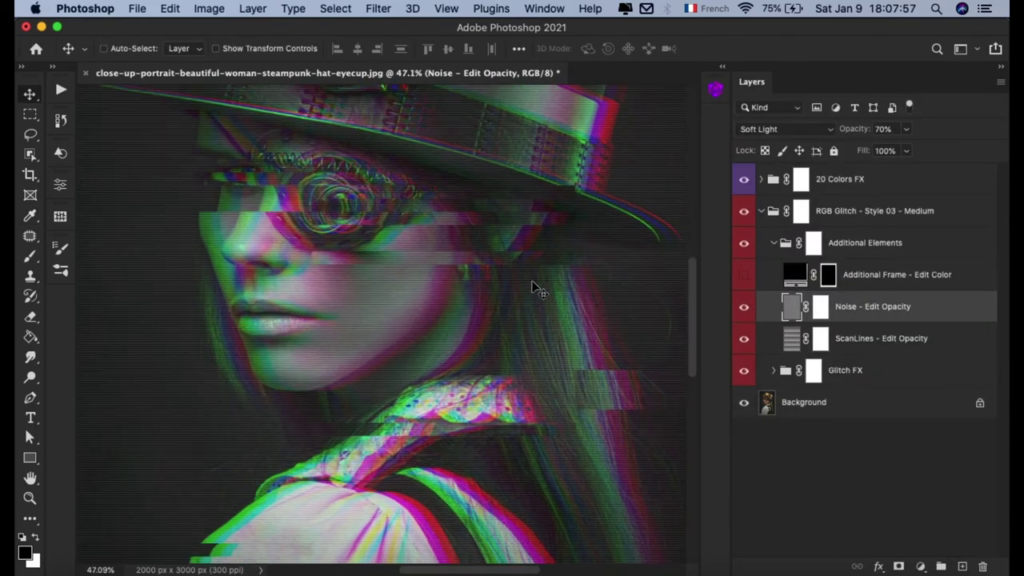
{"action": "scroll", "coordinate": [533, 287], "scroll_direction": "up", "scroll_amount": 2}
{"action": "scroll", "coordinate": [533, 286], "scroll_direction": "up", "scroll_amount": 2}
{"action": "scroll", "coordinate": [481, 300], "scroll_direction": "up", "scroll_amount": 3}
{"action": "scroll", "coordinate": [445, 309], "scroll_direction": "left", "scroll_amount": 3}
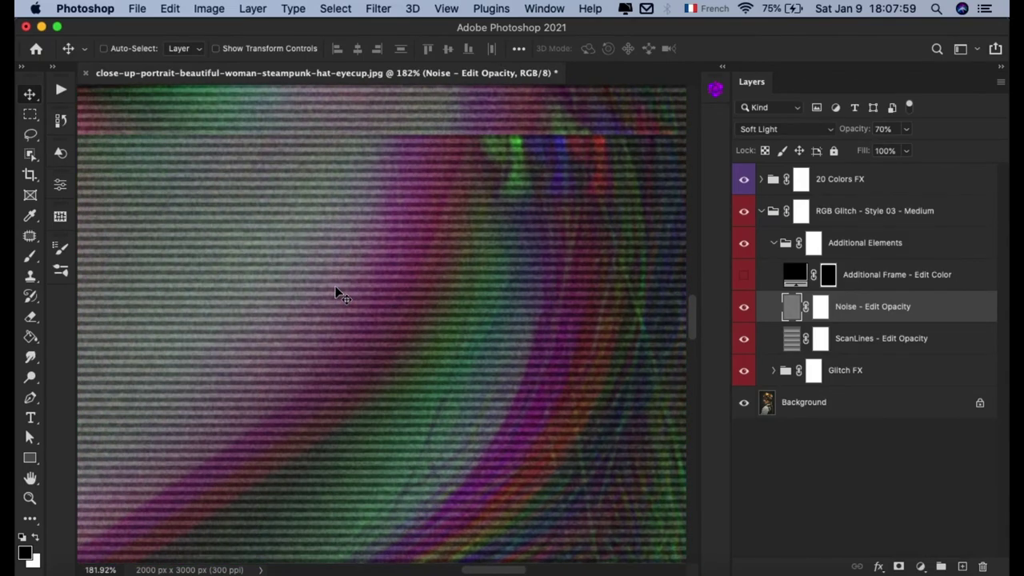
{"action": "scroll", "coordinate": [338, 290], "scroll_direction": "up", "scroll_amount": 3}
{"action": "left_click", "coordinate": [749, 312]}
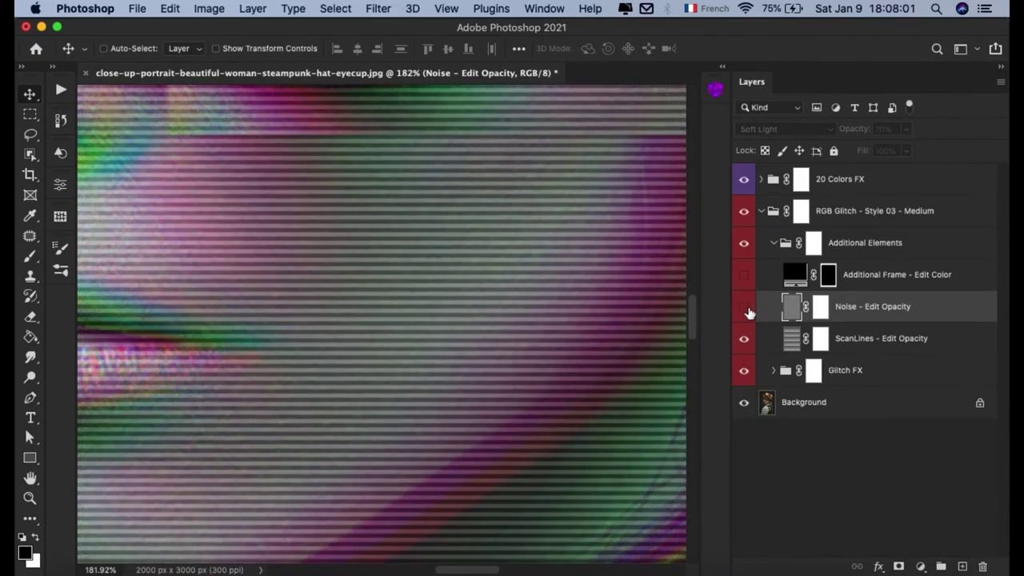
{"action": "left_click", "coordinate": [744, 338]}
{"action": "left_click", "coordinate": [744, 307]}
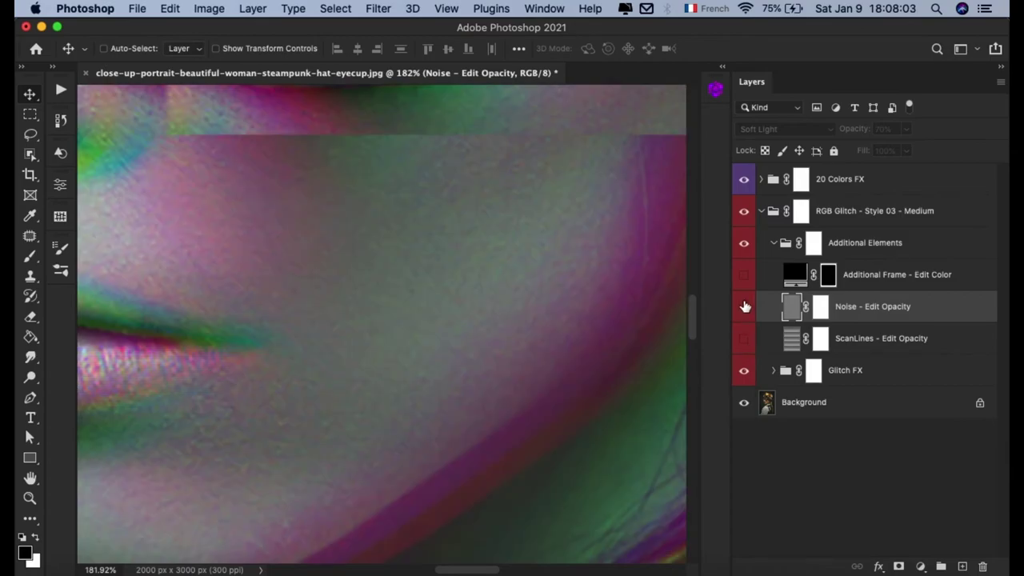
{"action": "scroll", "coordinate": [446, 271], "scroll_direction": "up", "scroll_amount": 5}
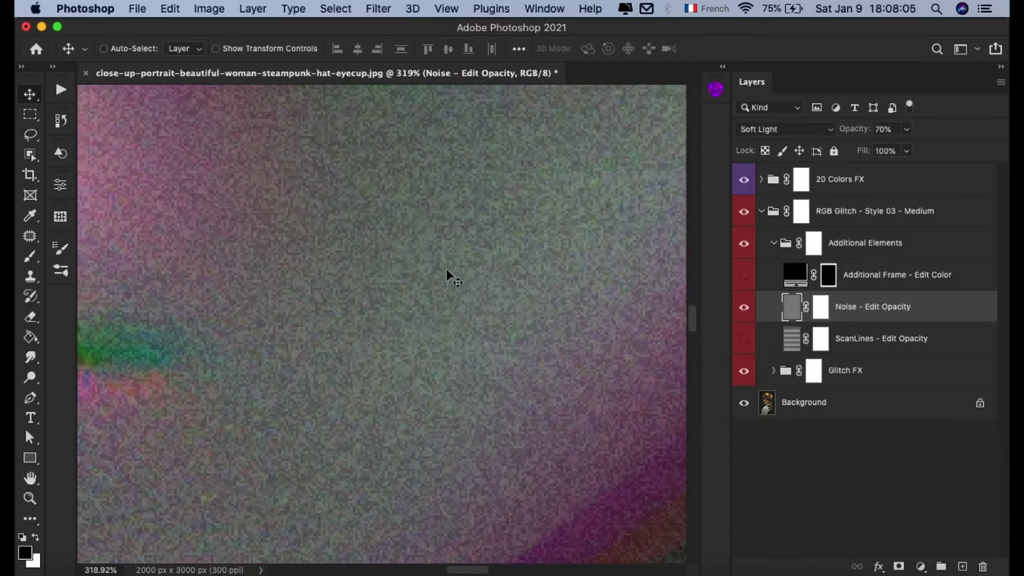
{"action": "key", "text": "super+0"}
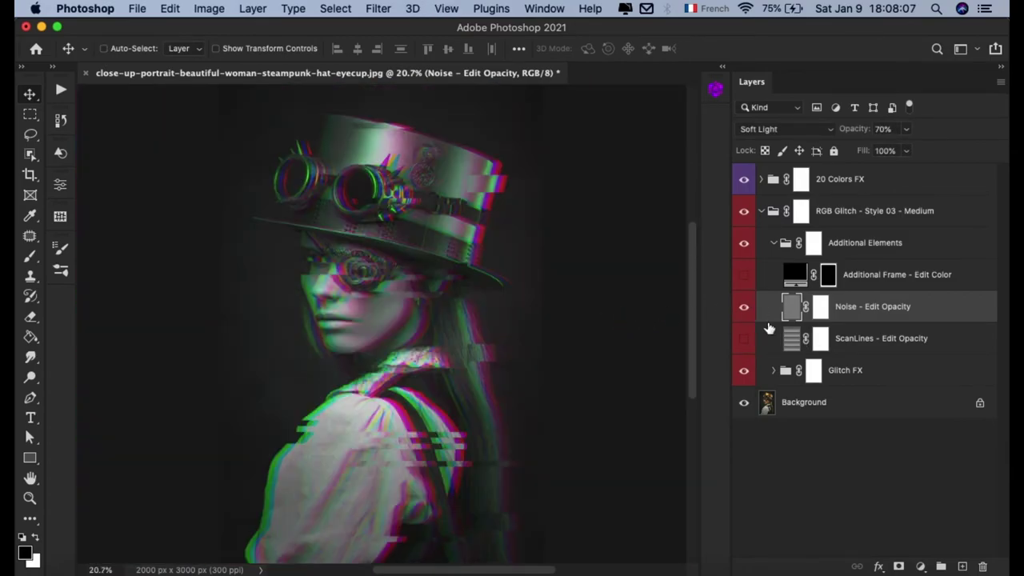
{"action": "left_click", "coordinate": [744, 340]}
Lower the Noise layer opacity to 54% and set the ScanLines opacity to 20%
{"action": "mouse_move", "coordinate": [856, 132]}
{"action": "left_mouse_down"}
{"action": "mouse_move", "coordinate": [979, 137]}
{"action": "mouse_move", "coordinate": [846, 137]}
{"action": "left_mouse_up"}
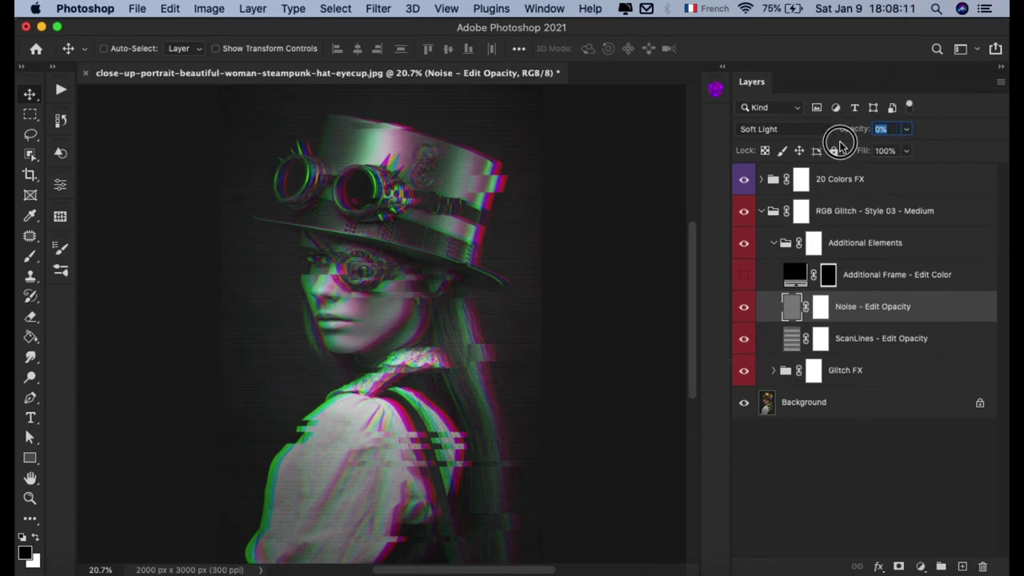
{"action": "type", "text": "85"}
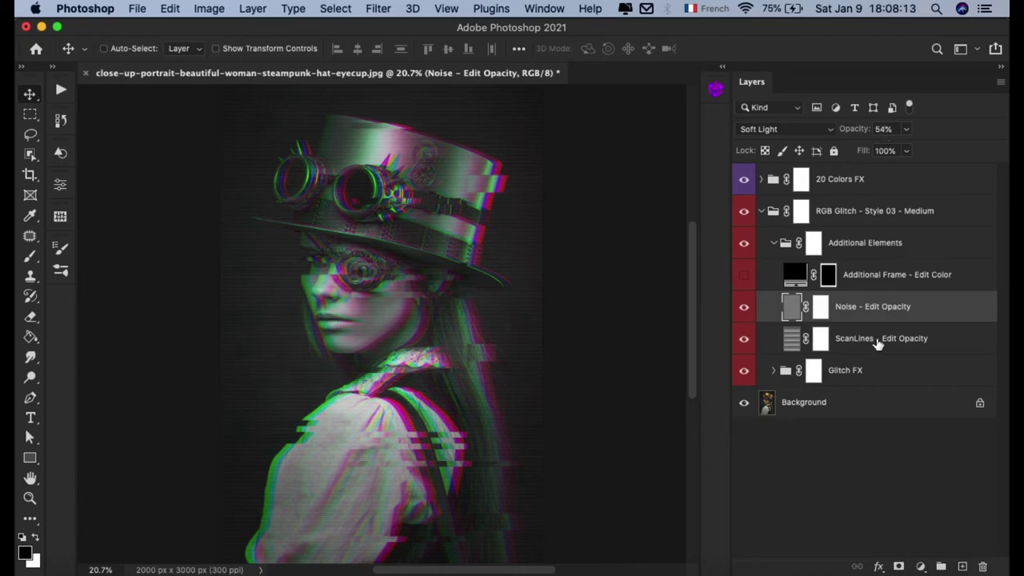
{"action": "left_click", "coordinate": [878, 340]}
{"action": "left_click_drag", "start_coordinate": [853, 129], "coordinate": [1004, 140]}
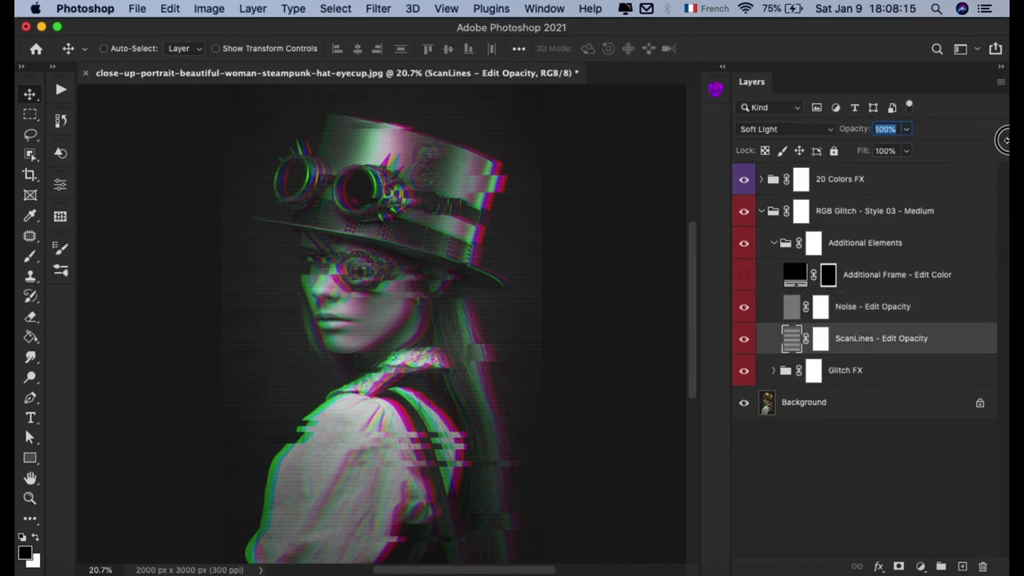
{"action": "left_click_drag", "start_coordinate": [825, 126], "coordinate": [655, 231]}
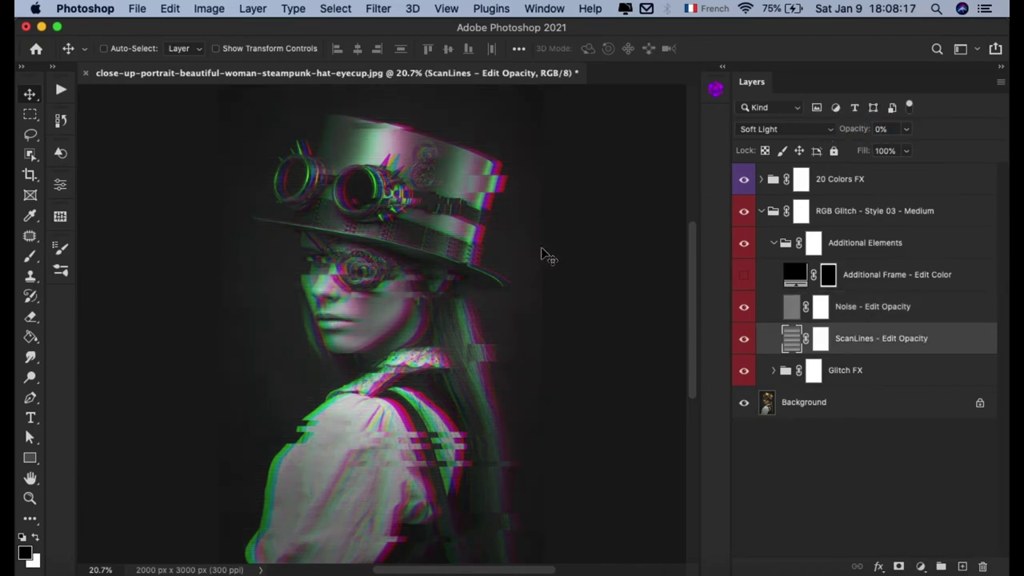
{"action": "key", "text": "super"}
{"action": "left_click", "coordinate": [884, 129]}
{"action": "key", "text": "Return"}
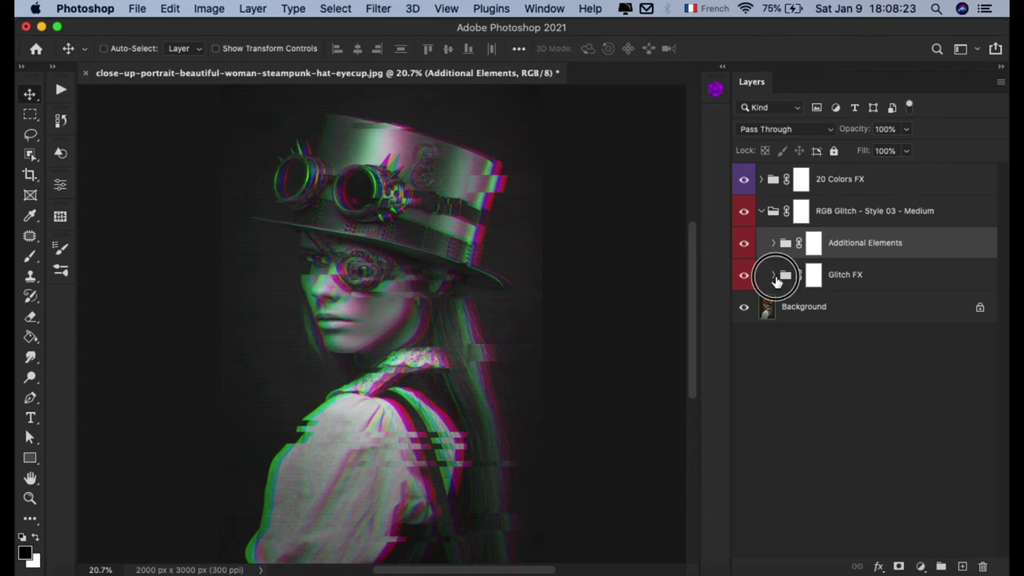
Expand the Glitch FX group and select its Glitch Map layer
{"action": "left_click", "coordinate": [774, 275]}
{"action": "left_click", "coordinate": [850, 282]}
{"action": "left_click", "coordinate": [836, 316]}
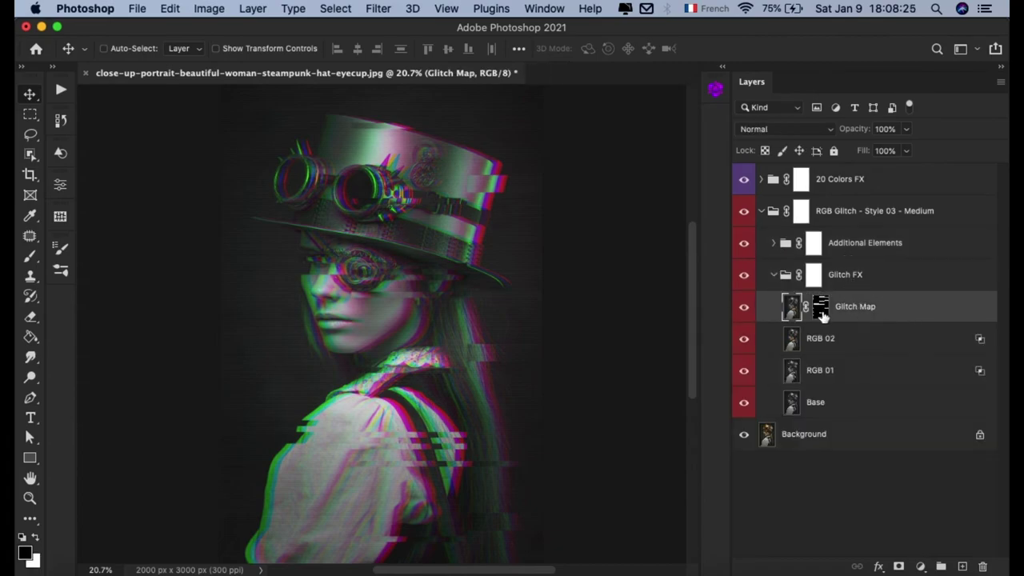
{"action": "scroll", "coordinate": [423, 264], "scroll_direction": "up", "scroll_amount": 3}
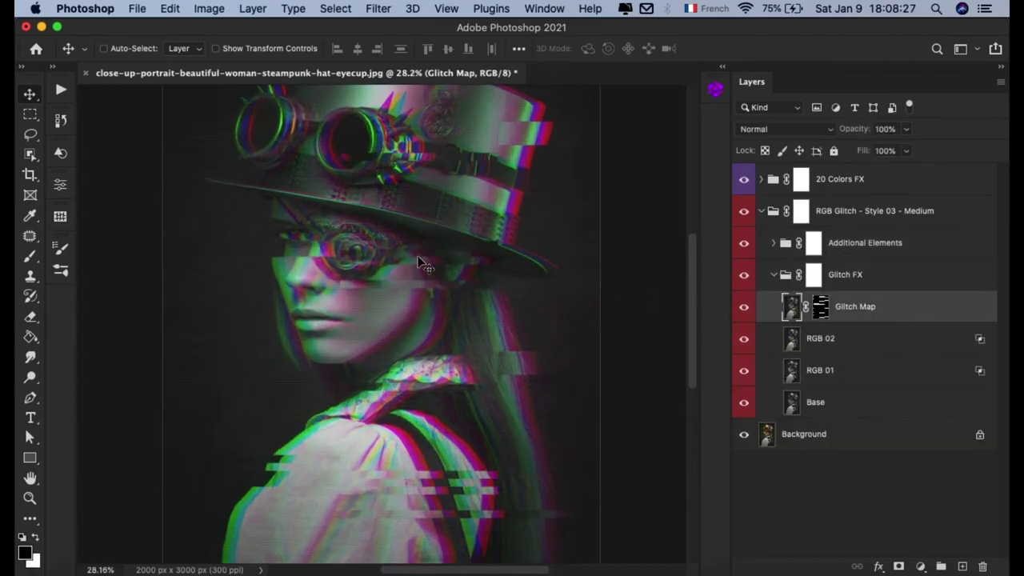
{"action": "scroll", "coordinate": [420, 264], "scroll_direction": "up", "scroll_amount": 3}
{"action": "key", "text": "super+0"}
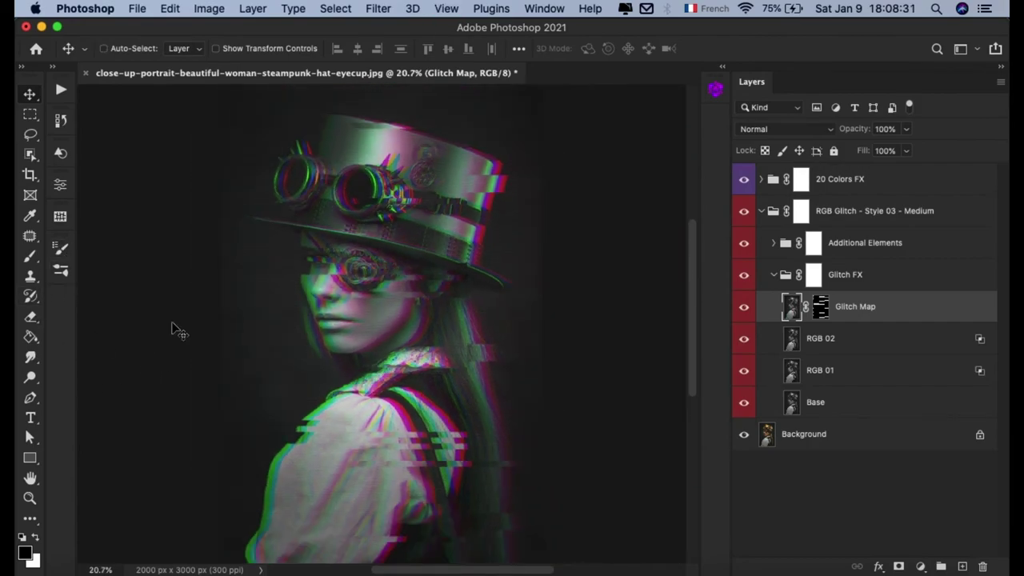
Set up a 185 px Hard Round brush and target the Glitch Map layer mask
{"action": "key", "text": "b"}
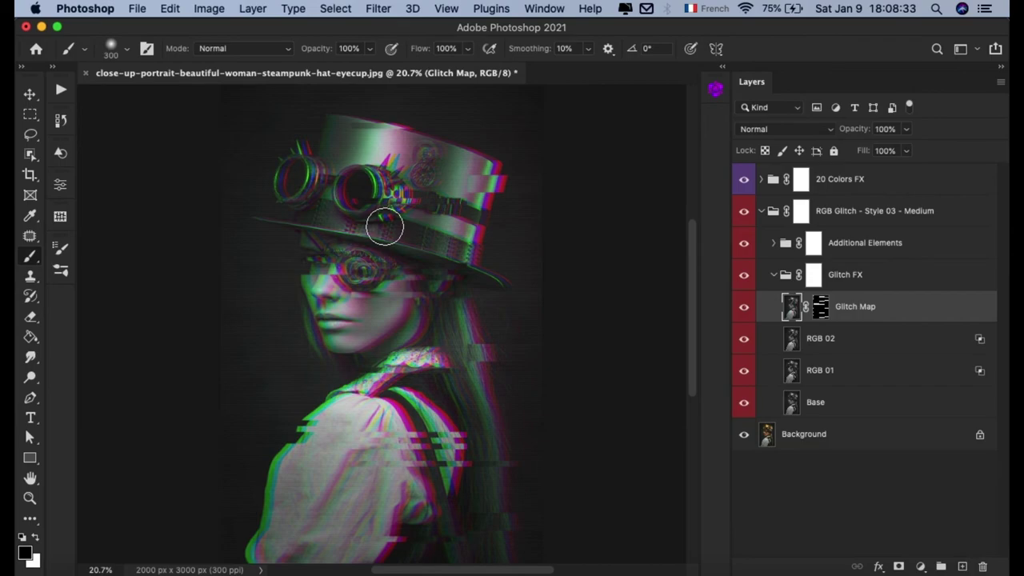
{"action": "right_click", "coordinate": [385, 228]}
{"action": "left_click", "coordinate": [453, 455]}
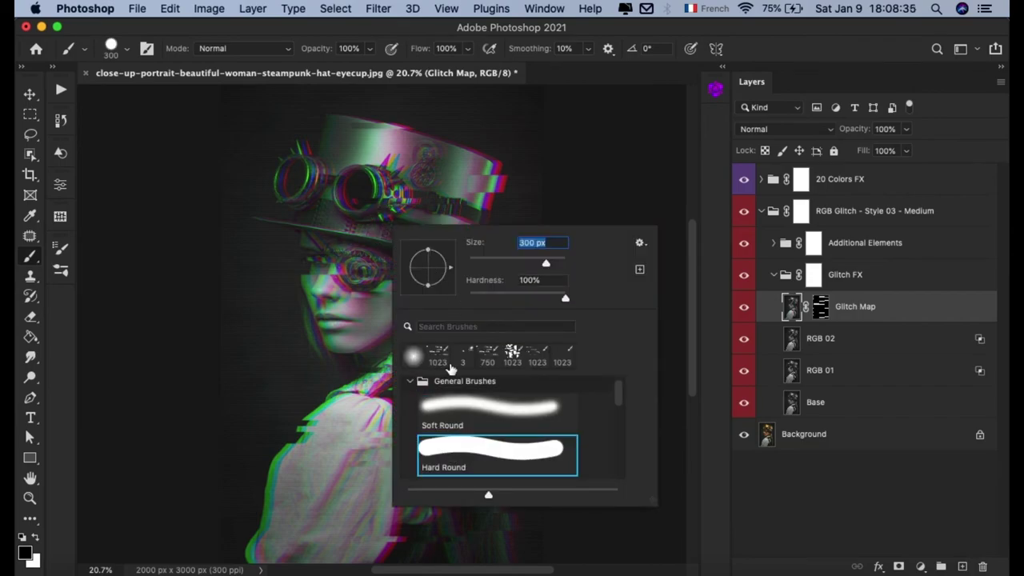
{"action": "key", "text": "Tab"}
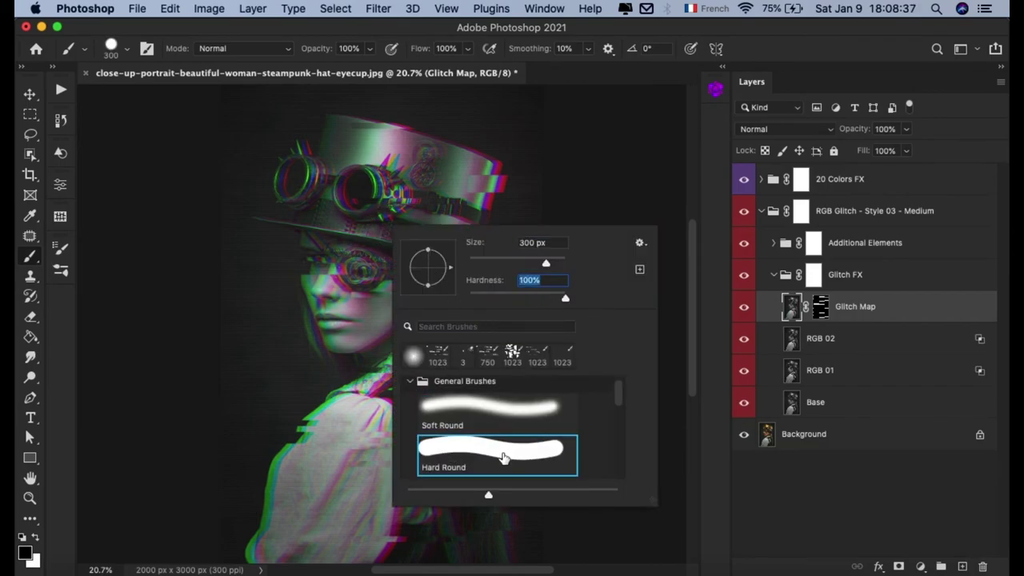
{"action": "left_click_drag", "start_coordinate": [549, 265], "coordinate": [538, 268]}
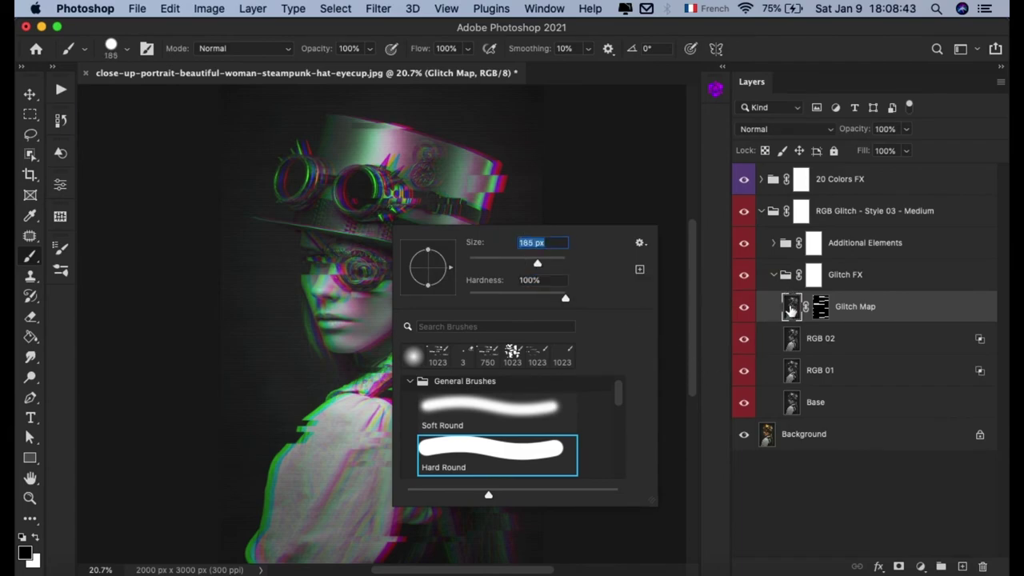
{"action": "left_click", "coordinate": [791, 311]}
{"action": "left_click", "coordinate": [821, 307]}
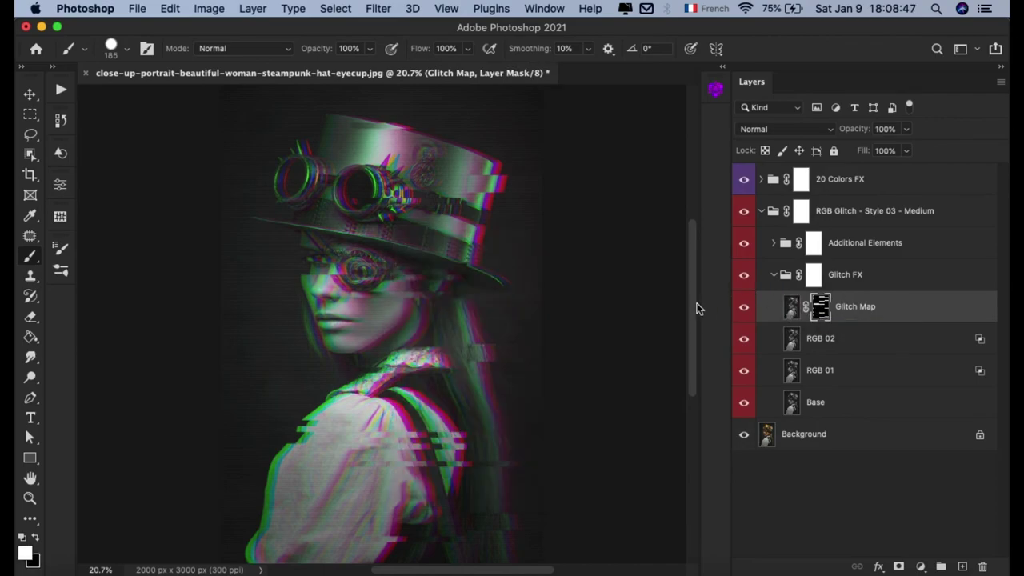
Paint the Glitch Map mask over the cheek, nose, eyecup and hair to clear the glitch bands
{"action": "scroll", "coordinate": [373, 284], "scroll_direction": "up", "scroll_amount": 3}
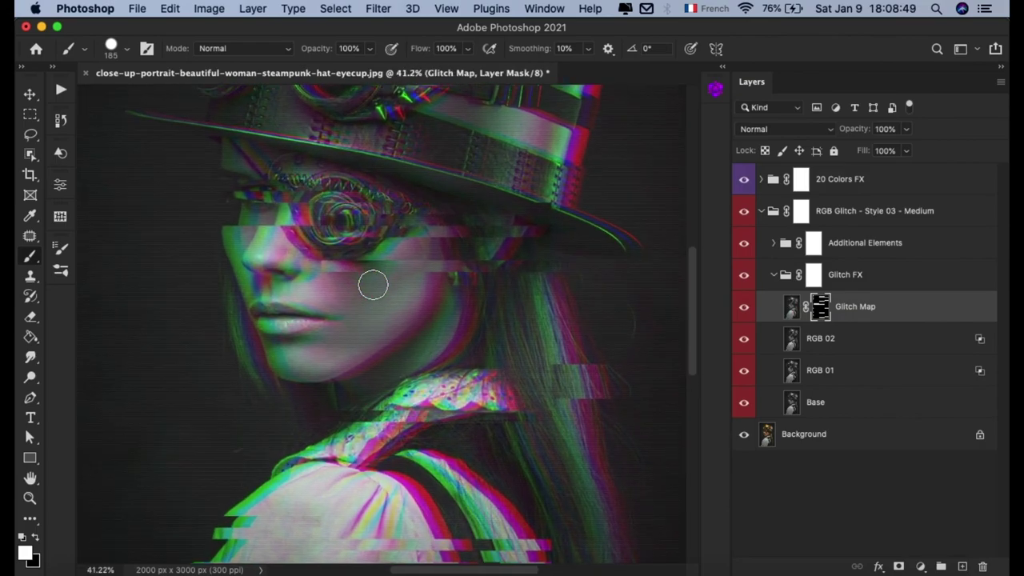
{"action": "scroll", "coordinate": [373, 285], "scroll_direction": "right", "scroll_amount": 2}
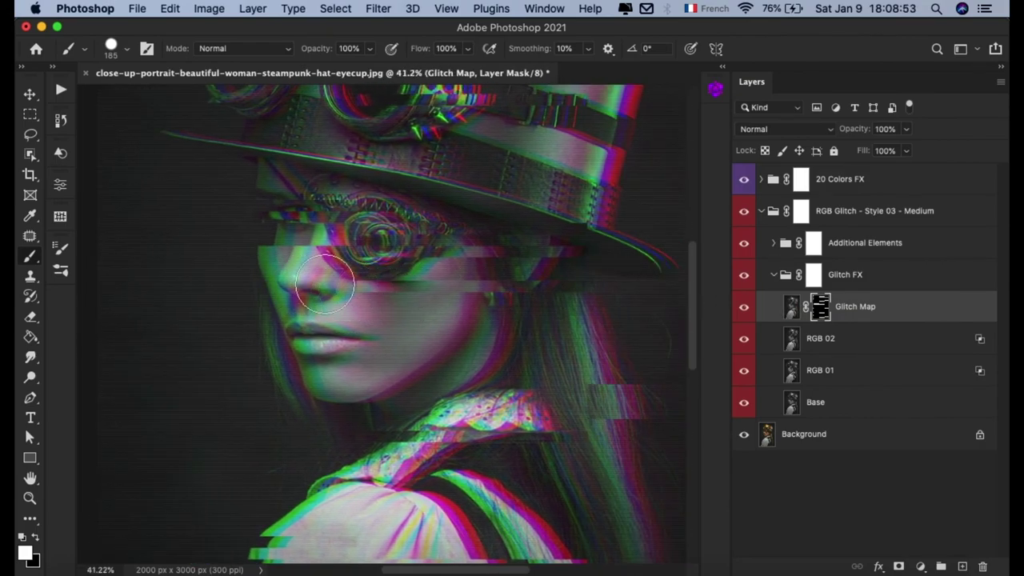
{"action": "mouse_move", "coordinate": [417, 295]}
{"action": "left_mouse_down"}
{"action": "mouse_move", "coordinate": [355, 286]}
{"action": "mouse_move", "coordinate": [503, 293]}
{"action": "mouse_move", "coordinate": [435, 270]}
{"action": "left_mouse_up"}
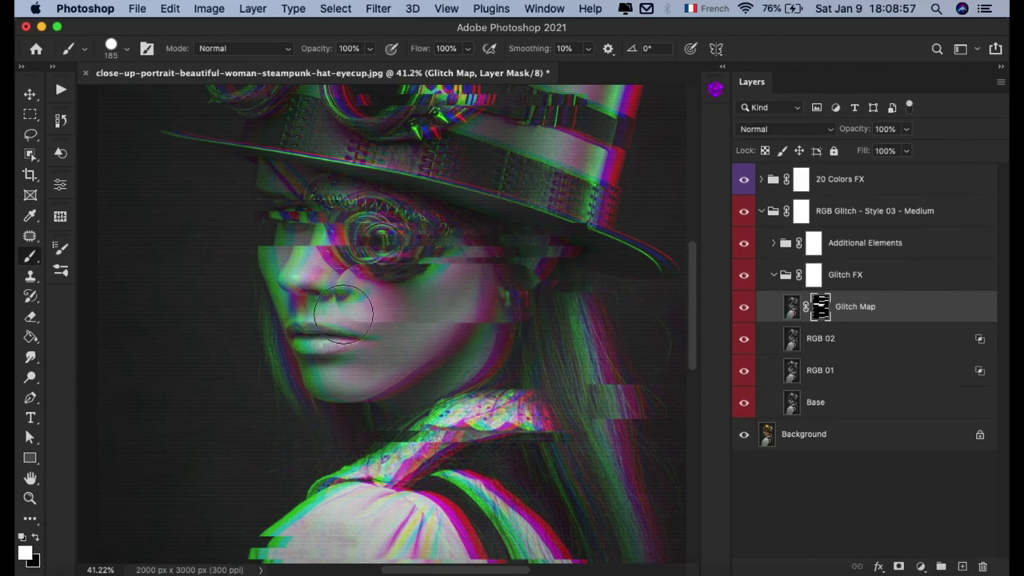
{"action": "mouse_move", "coordinate": [269, 356]}
{"action": "left_mouse_down"}
{"action": "mouse_move", "coordinate": [338, 256]}
{"action": "mouse_move", "coordinate": [446, 274]}
{"action": "mouse_move", "coordinate": [304, 297]}
{"action": "mouse_move", "coordinate": [361, 258]}
{"action": "mouse_move", "coordinate": [229, 240]}
{"action": "mouse_move", "coordinate": [419, 229]}
{"action": "left_mouse_up"}
{"action": "mouse_move", "coordinate": [561, 385]}
{"action": "left_mouse_down"}
{"action": "mouse_move", "coordinate": [464, 401]}
{"action": "mouse_move", "coordinate": [337, 441]}
{"action": "left_mouse_up"}
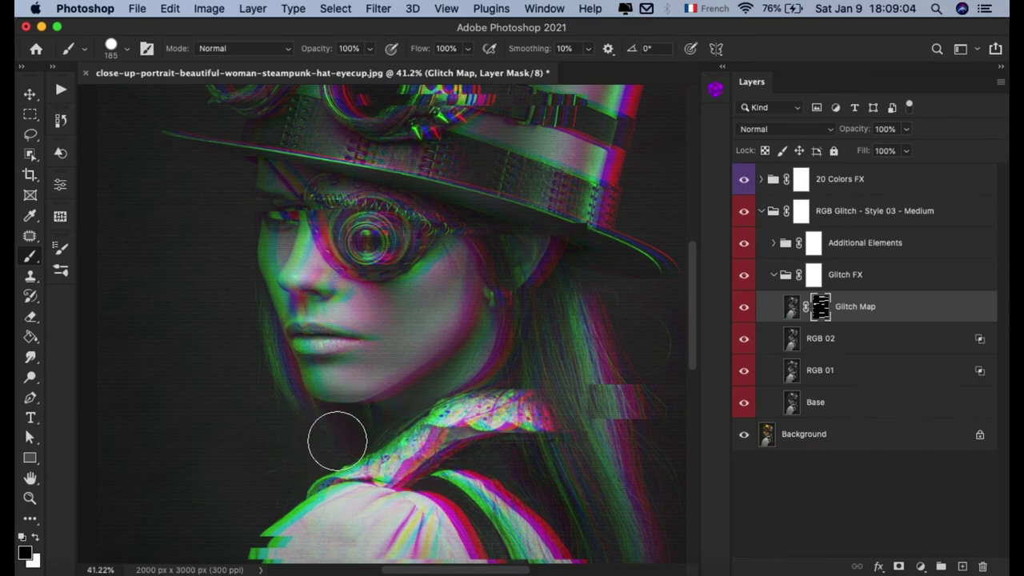
{"action": "left_click", "coordinate": [26, 118]}
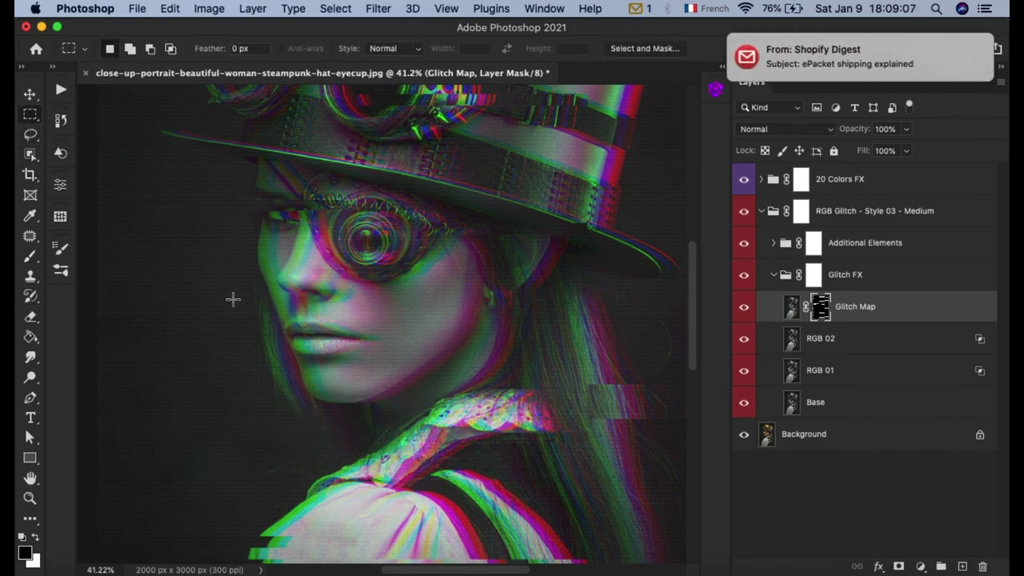
Fill thin horizontal marquee strips on the Glitch Map mask across the face and nearby hair
{"action": "left_click_drag", "start_coordinate": [230, 299], "coordinate": [412, 303]}
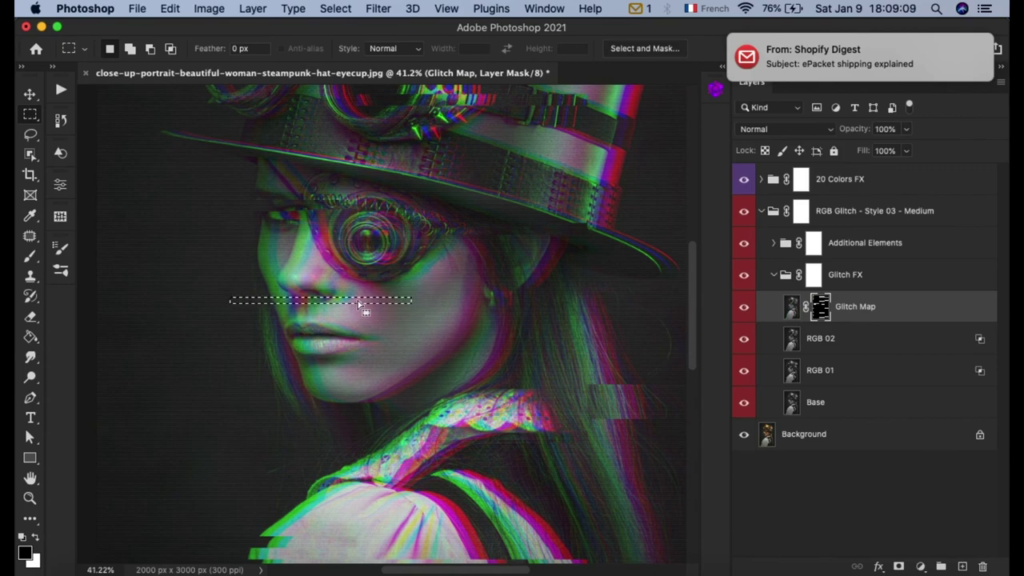
{"action": "double_click", "coordinate": [822, 312]}
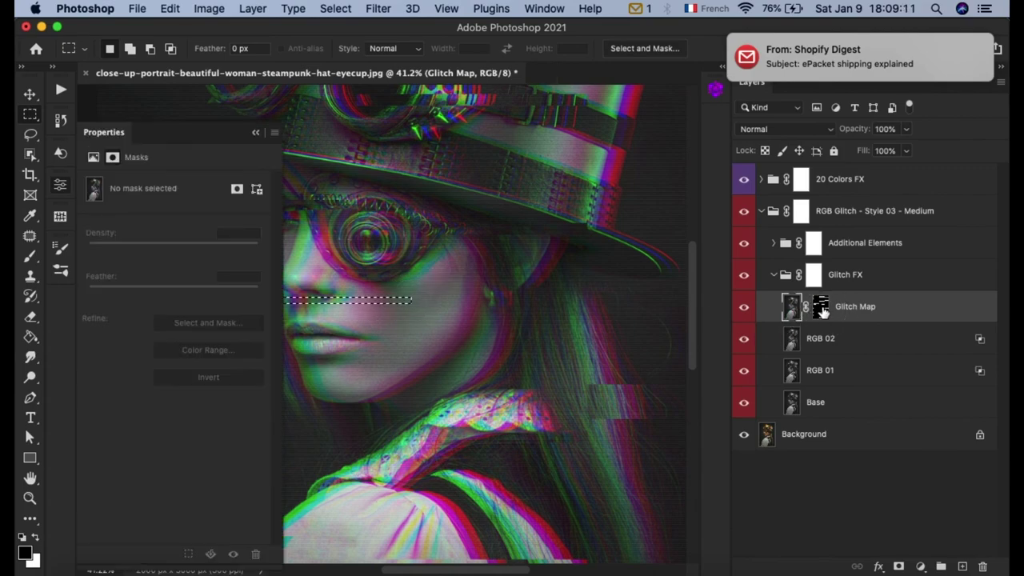
{"action": "left_click", "coordinate": [61, 189]}
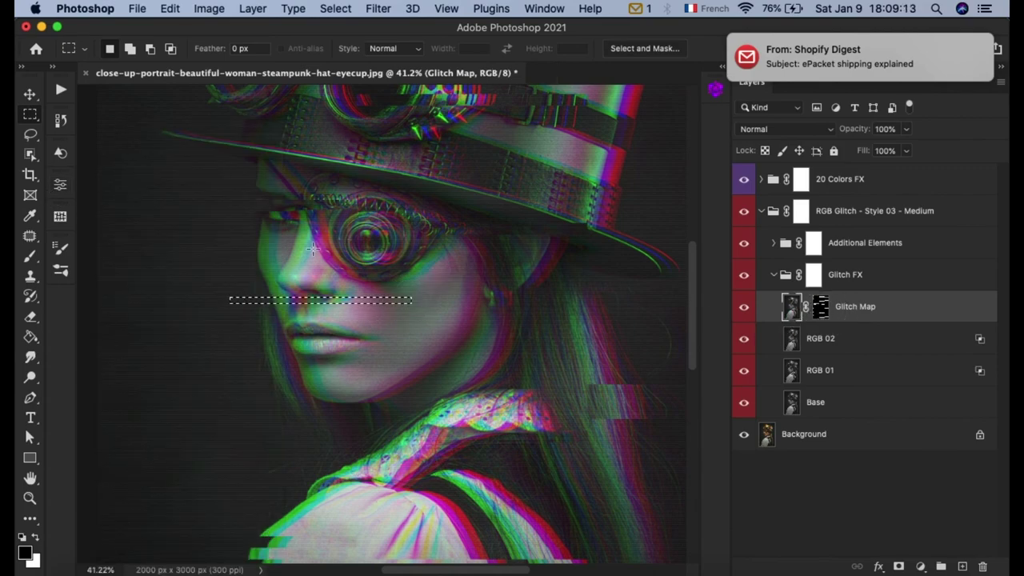
{"action": "left_click_drag", "start_coordinate": [356, 320], "coordinate": [196, 327]}
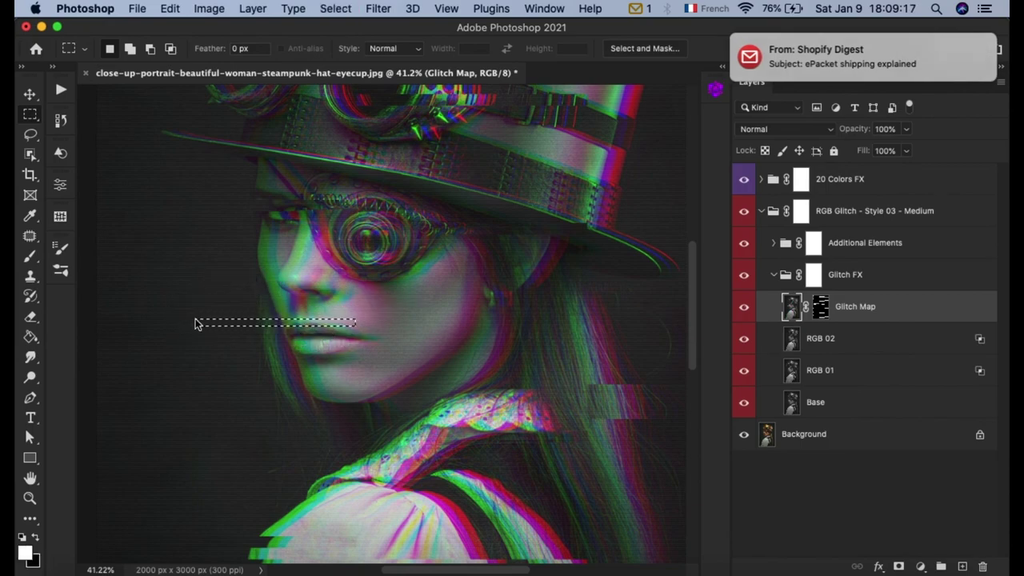
{"action": "left_click", "coordinate": [350, 333]}
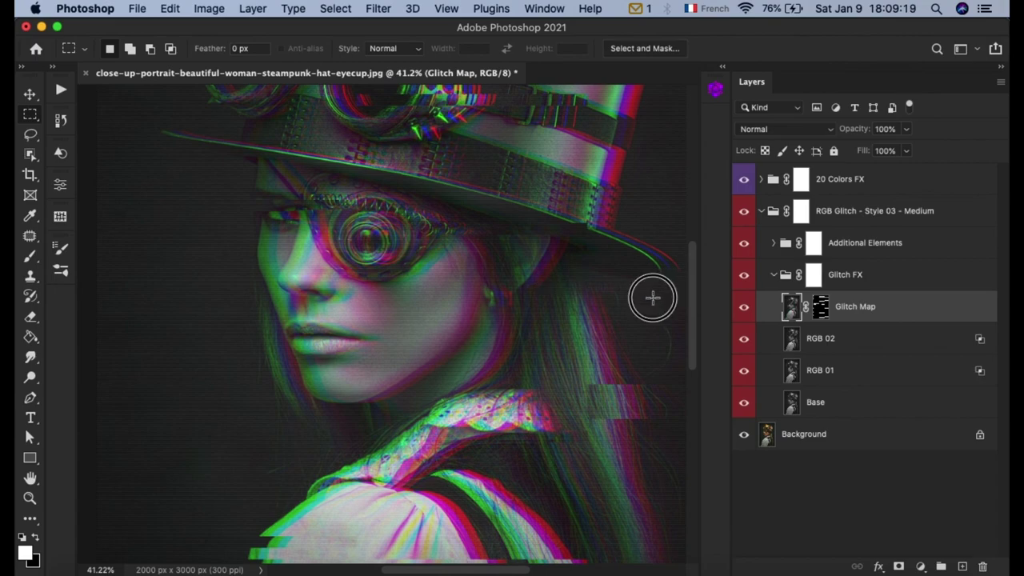
{"action": "left_click_drag", "start_coordinate": [656, 297], "coordinate": [416, 308]}
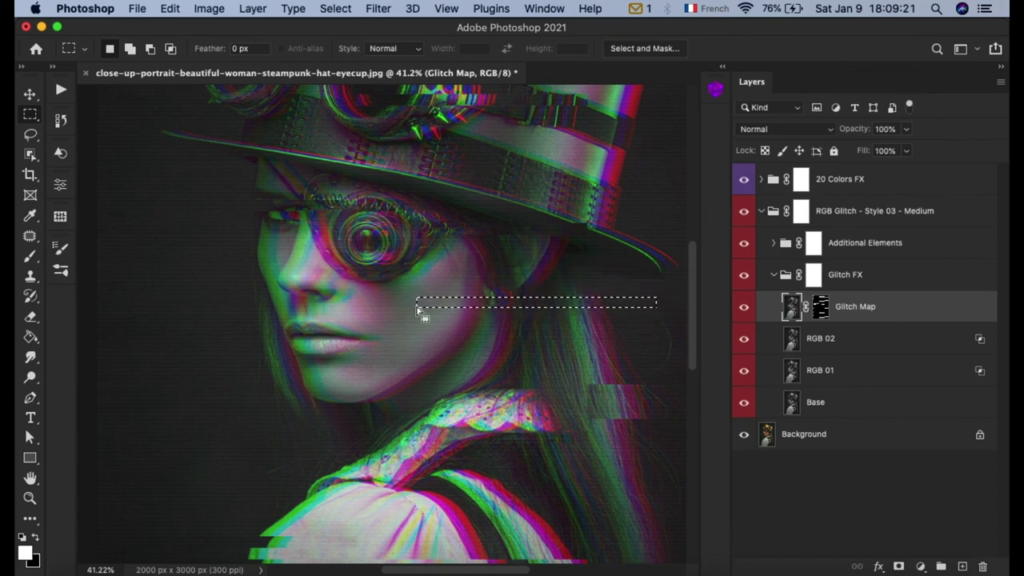
{"action": "left_click", "coordinate": [822, 308]}
{"action": "key", "text": "ctrl+BackSpace"}
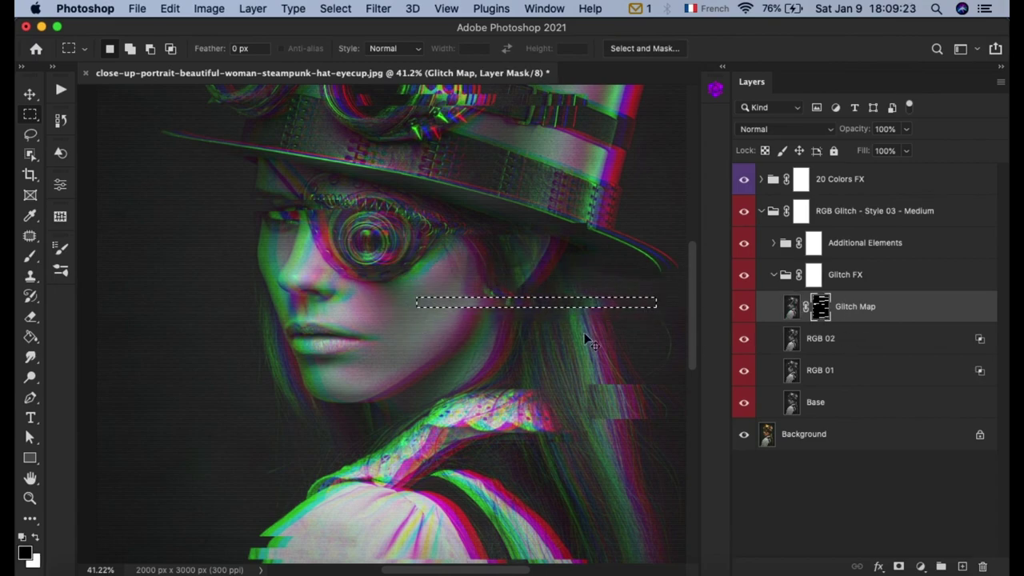
{"action": "key", "text": "ctrl+d"}
{"action": "left_click_drag", "start_coordinate": [667, 345], "coordinate": [464, 350]}
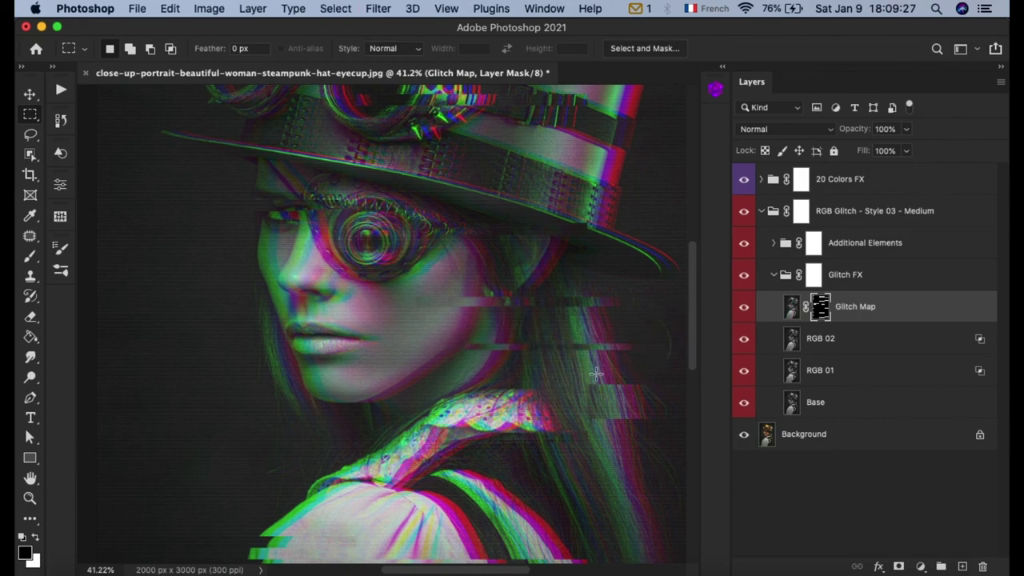
Fit the image on screen, compare Glitch Map and RGB 01 on and off, then collapse Glitch FX and RGB Glitch - Style 03 - Medium
{"action": "key", "text": "v"}
{"action": "key", "text": "ctrl+0"}
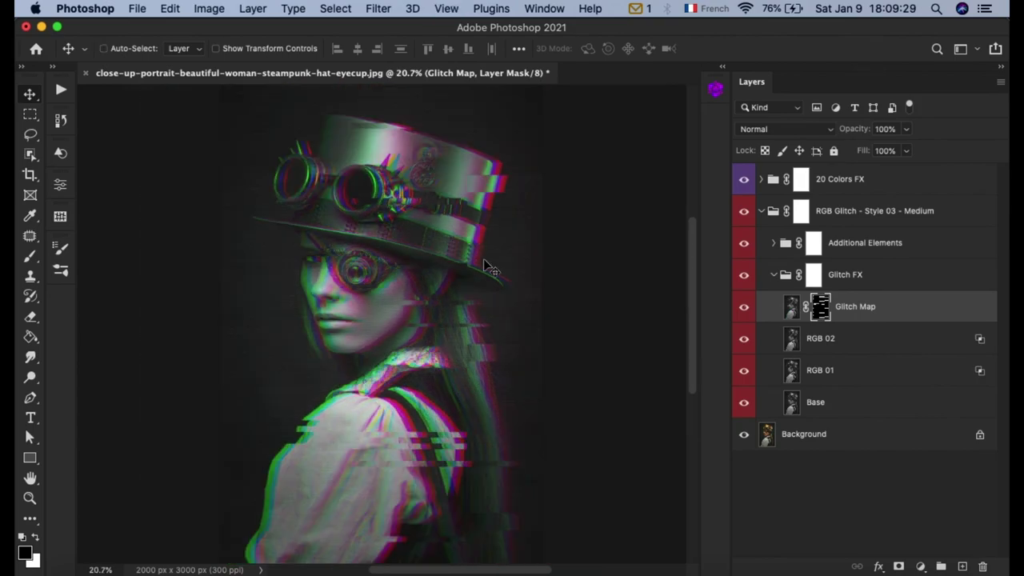
{"action": "left_click", "coordinate": [744, 307]}
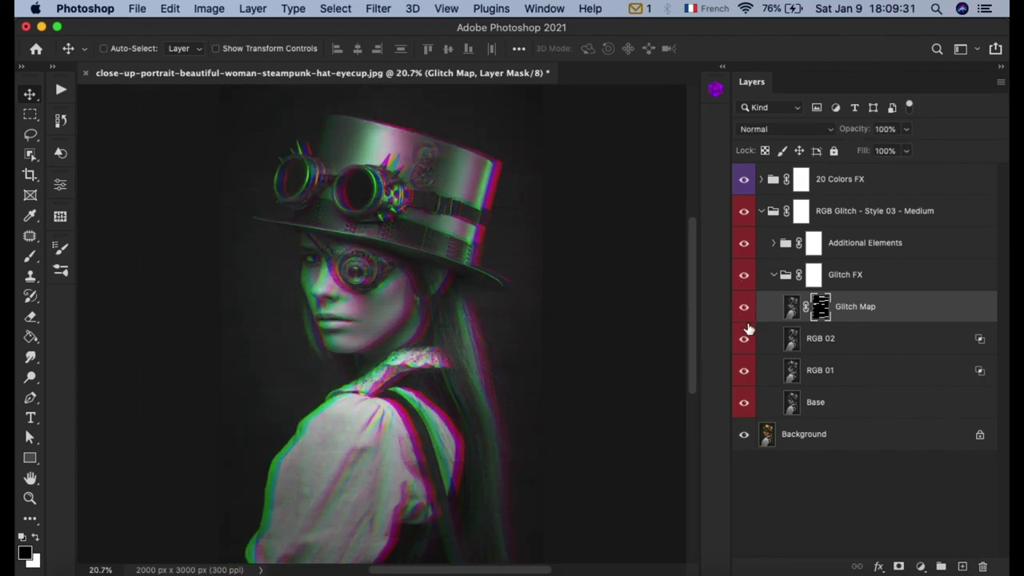
{"action": "left_click", "coordinate": [746, 339]}
{"action": "left_click", "coordinate": [745, 371]}
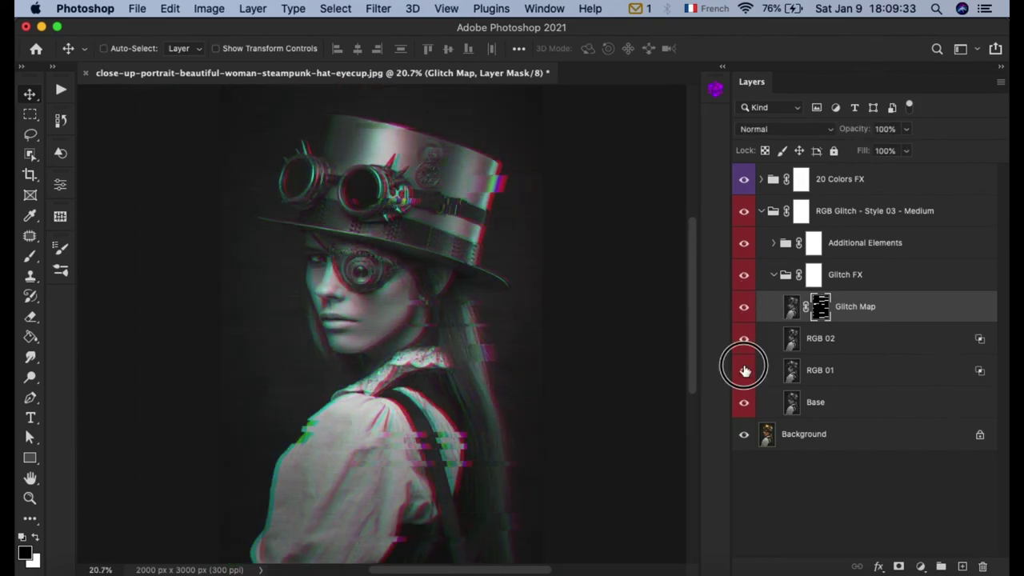
{"action": "left_click", "coordinate": [773, 276]}
{"action": "left_click", "coordinate": [761, 210]}
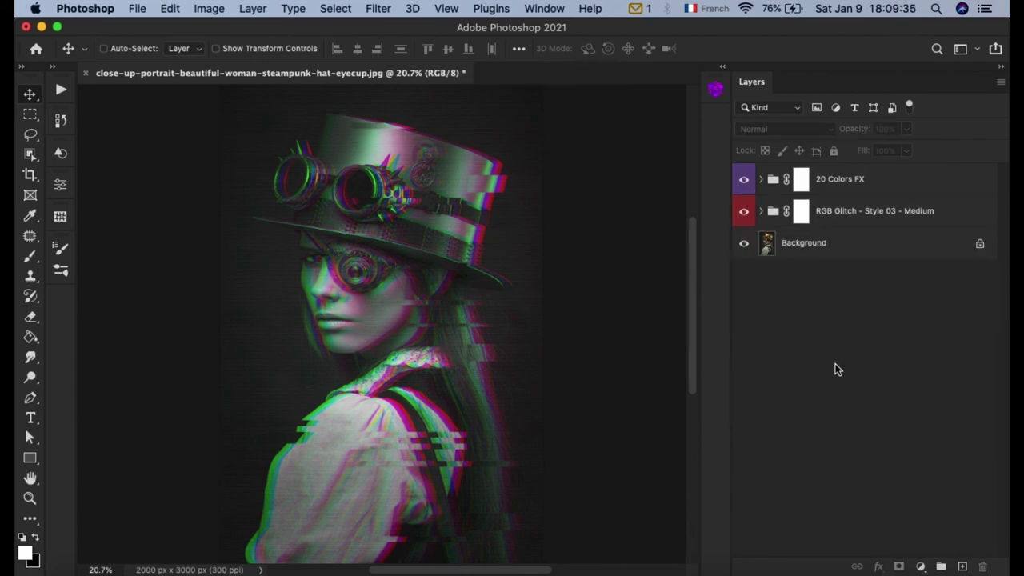